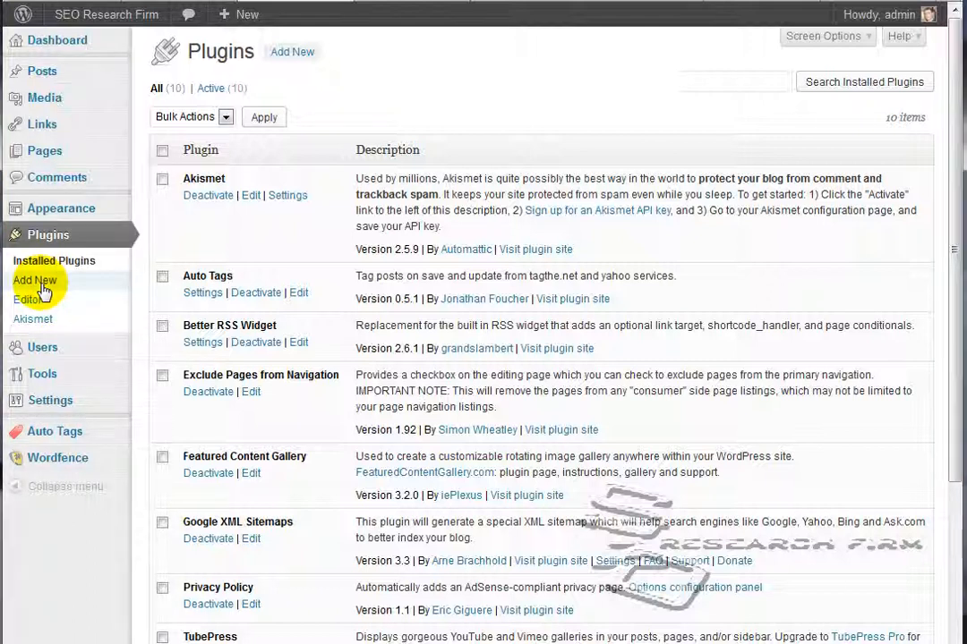
Search the plugin directory for new plugins matching "all in one seo"
{"action": "left_click", "coordinate": [36, 281]}
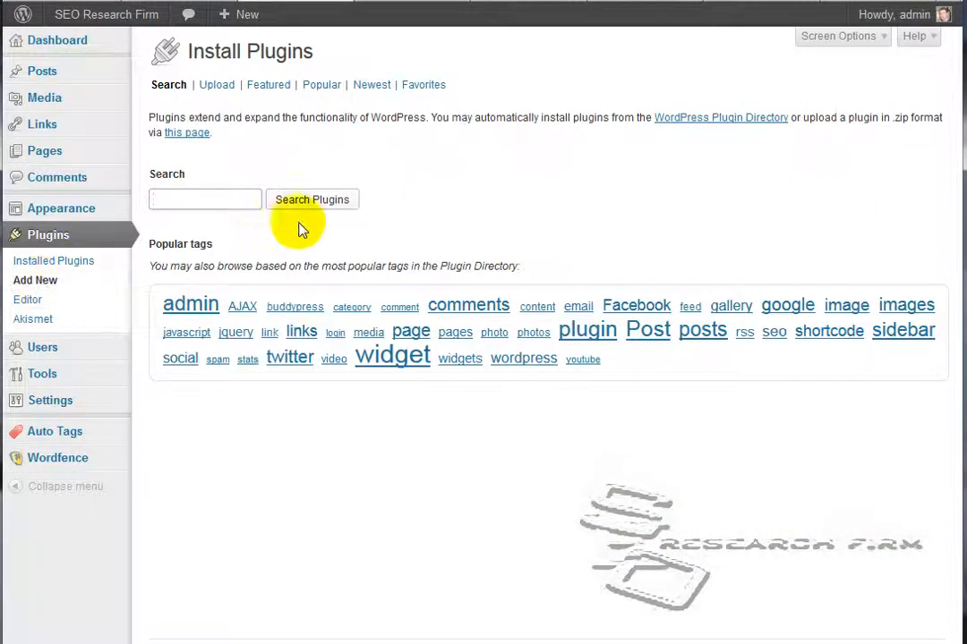
{"action": "left_click", "coordinate": [226, 203]}
{"action": "type", "text": "a"}
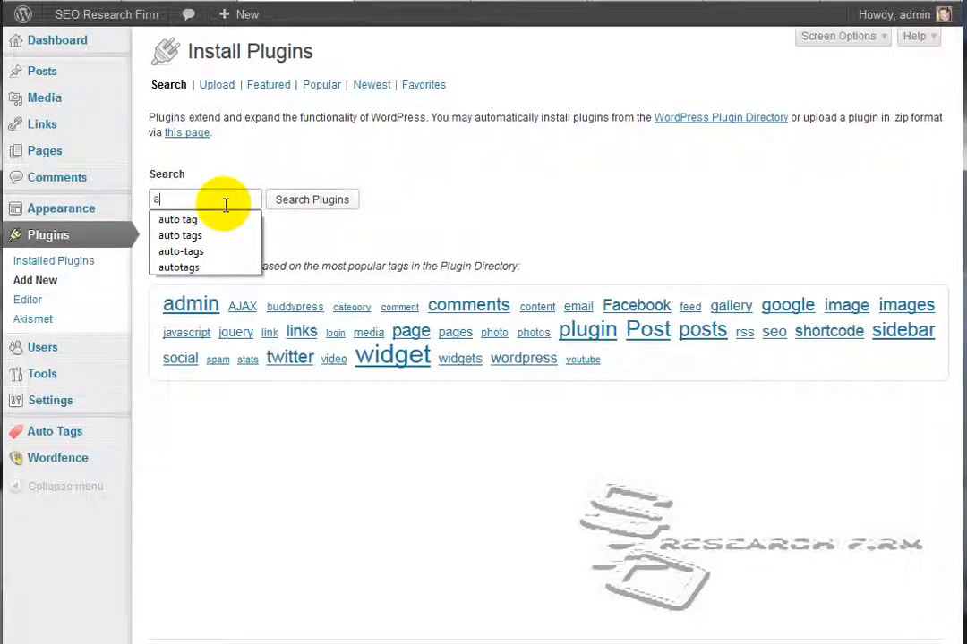
{"action": "type", "text": "ll in one seo"}
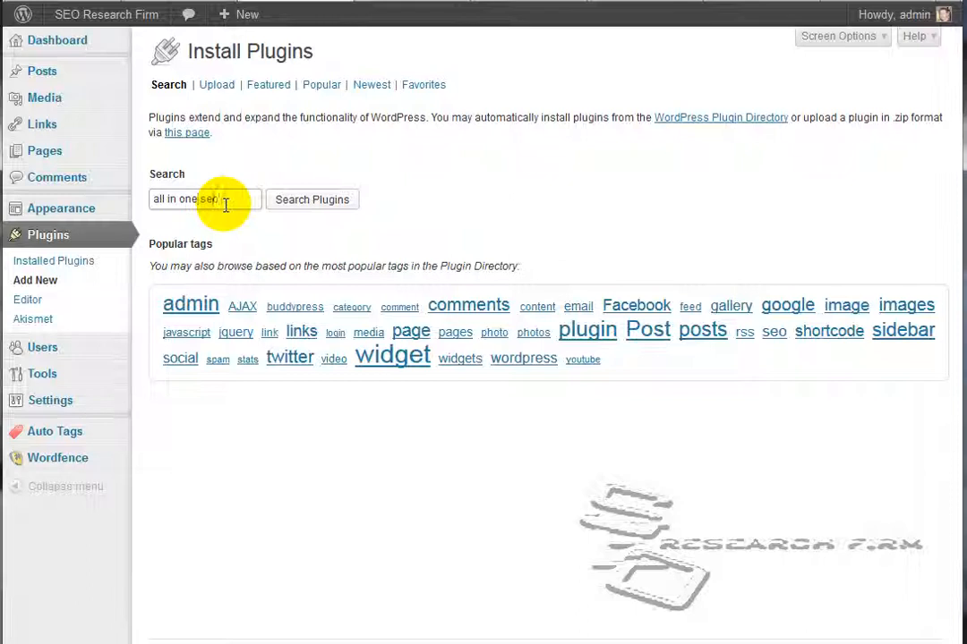
{"action": "left_click", "coordinate": [327, 201]}
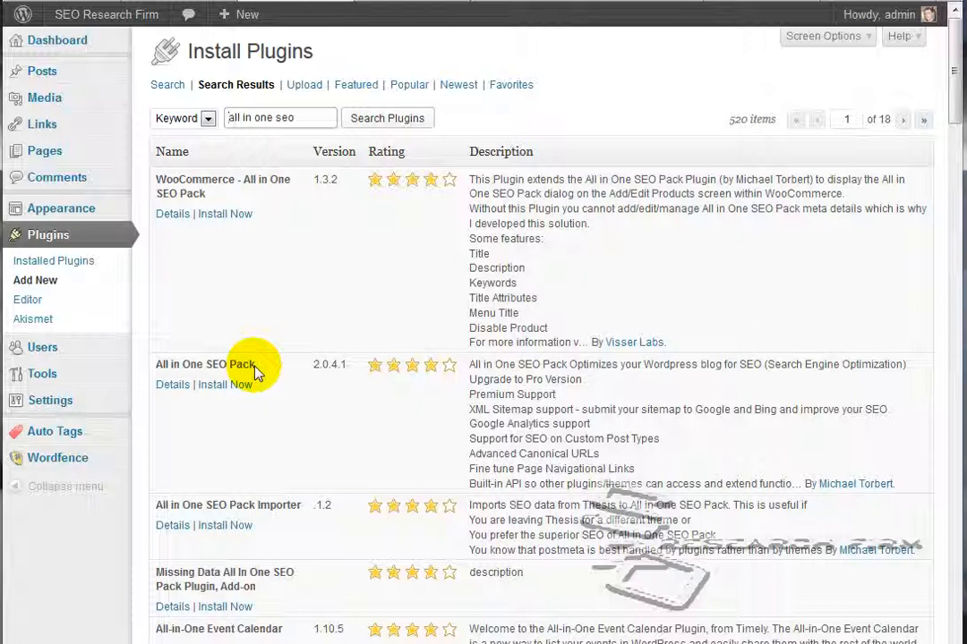
Install and activate the All in One SEO Pack plugin, dismissing its welcome notice
{"action": "left_click", "coordinate": [214, 388]}
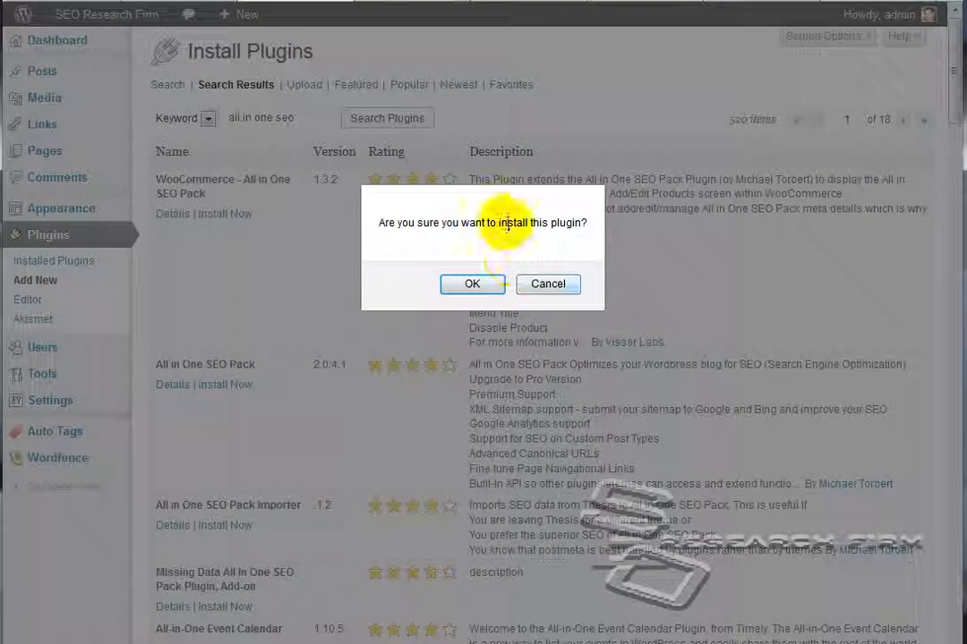
{"action": "left_click", "coordinate": [472, 284]}
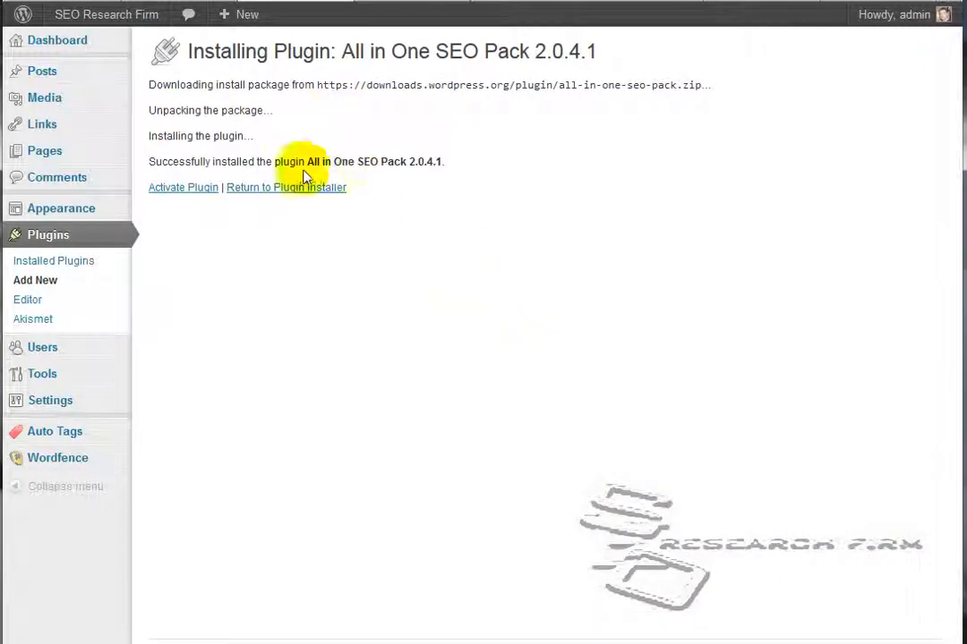
{"action": "left_click", "coordinate": [188, 195]}
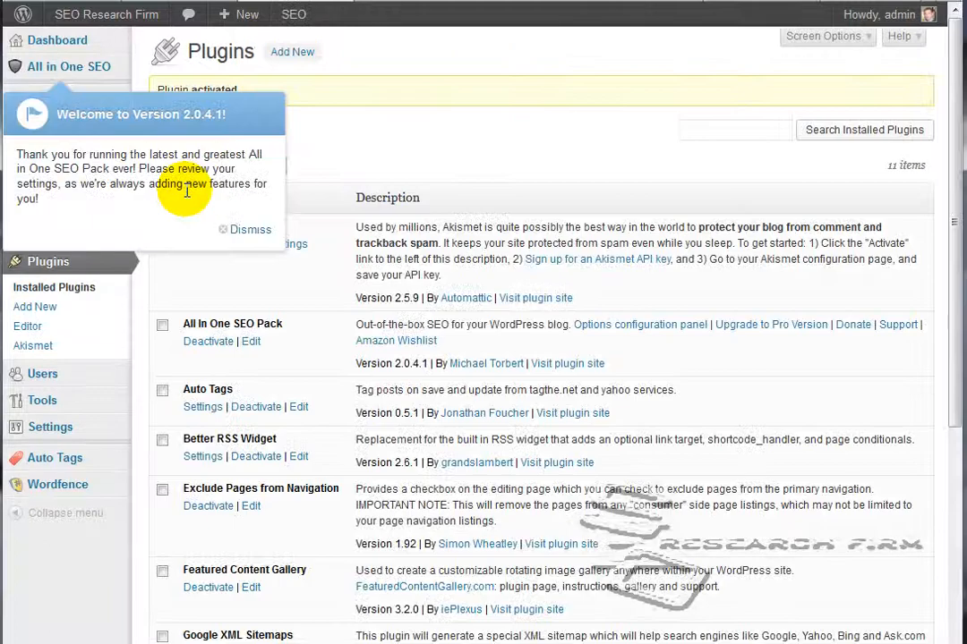
{"action": "left_click", "coordinate": [248, 230]}
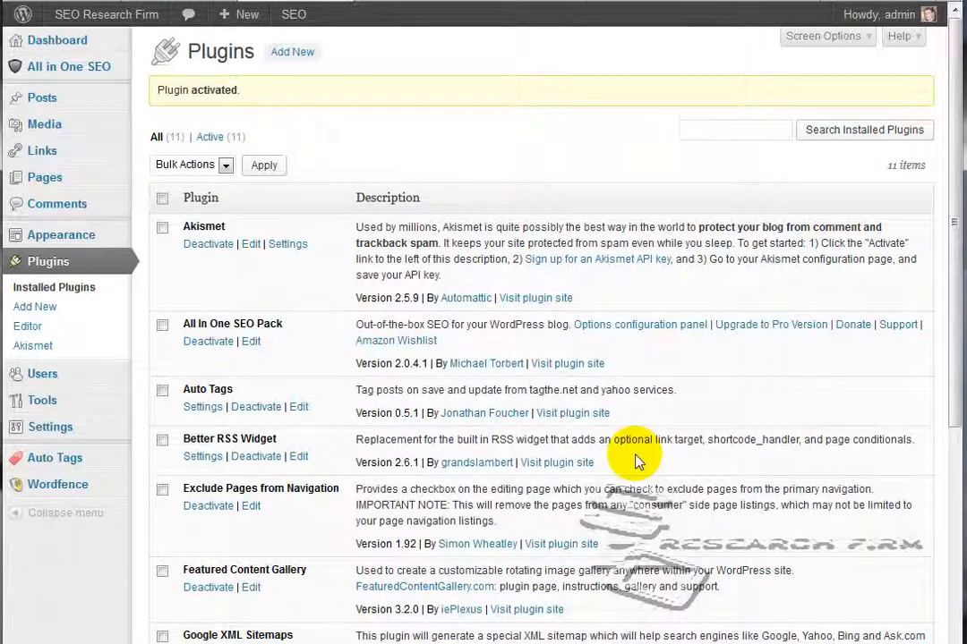
Open the options configuration of All in One SEO Pack and dismiss the notice about reviewing settings
{"action": "mouse_move", "coordinate": [75, 436]}
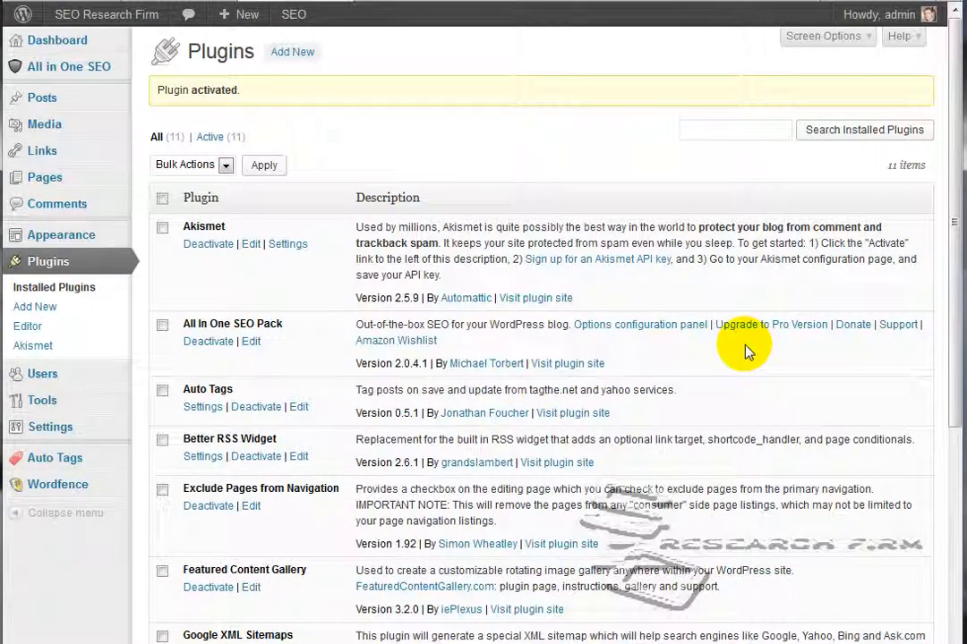
{"action": "left_click", "coordinate": [634, 334]}
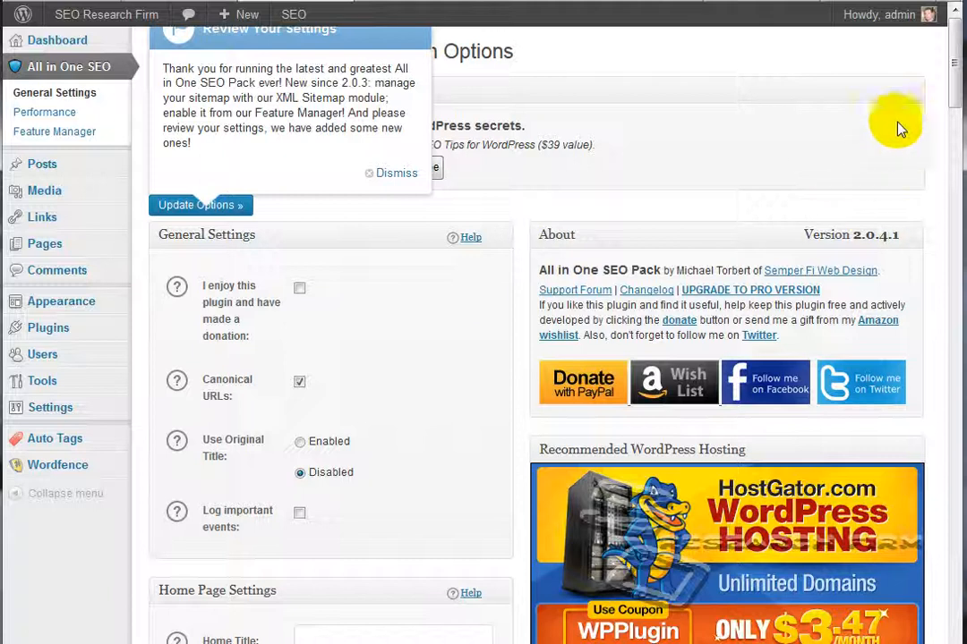
{"action": "left_click", "coordinate": [390, 176]}
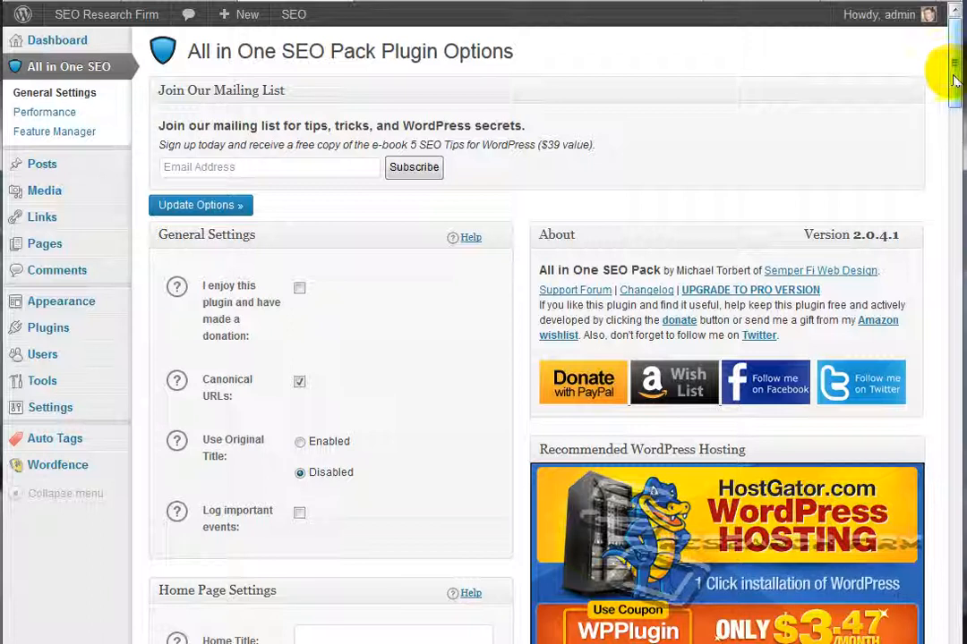
Set the Home Title in the Home Page Settings to "Seo Research Firm | Your SEO Solution"
{"action": "left_click_drag", "start_coordinate": [955, 83], "coordinate": [960, 108]}
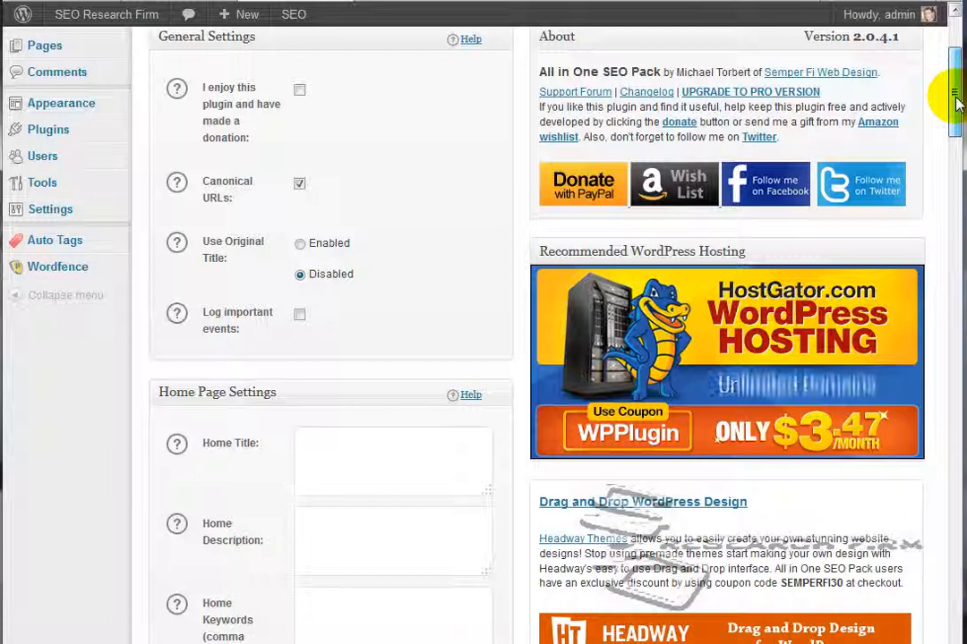
{"action": "left_click_drag", "start_coordinate": [955, 96], "coordinate": [954, 106]}
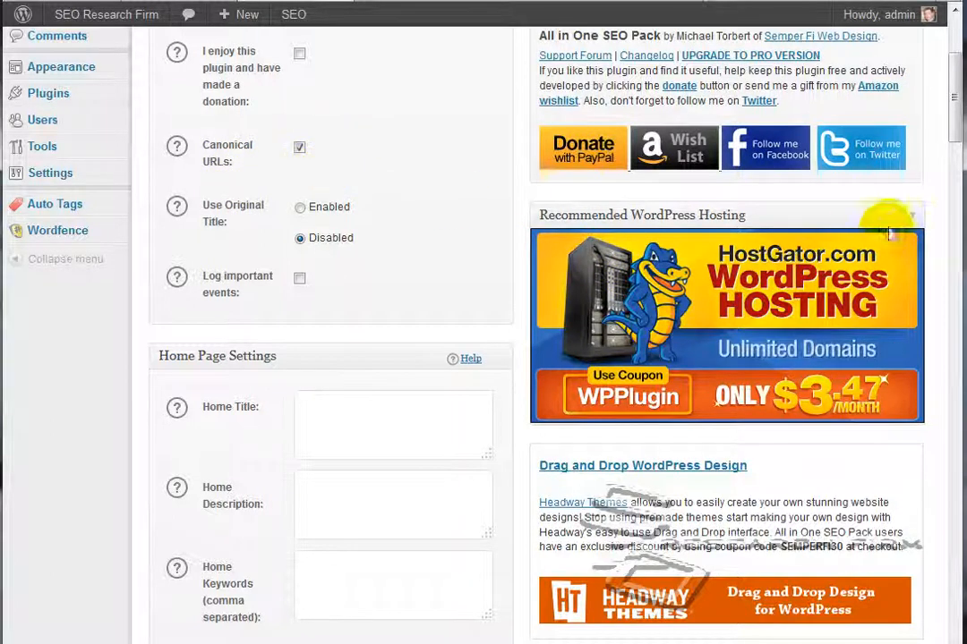
{"action": "left_click_drag", "start_coordinate": [950, 97], "coordinate": [957, 120]}
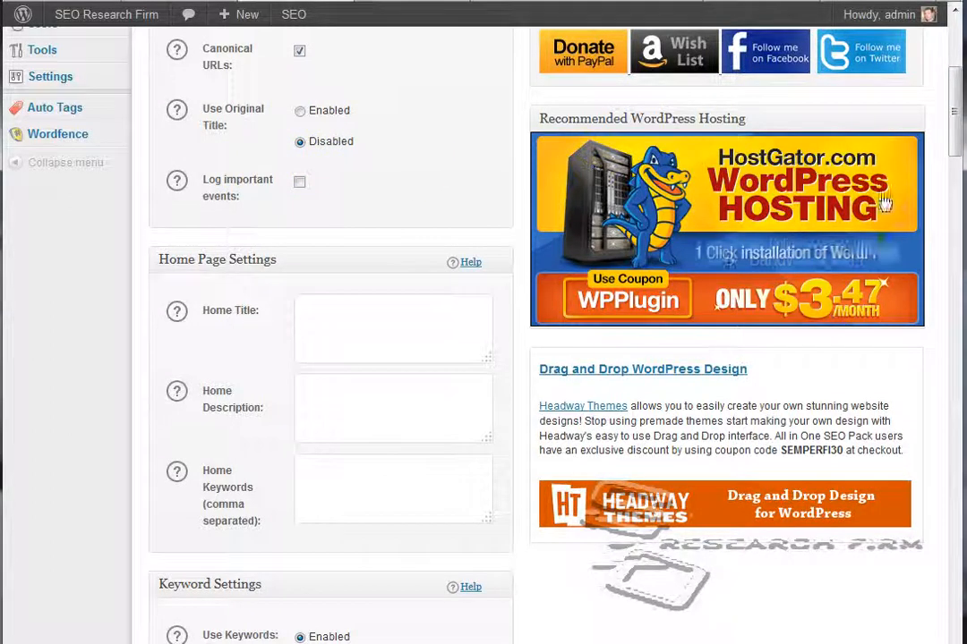
{"action": "left_click_drag", "start_coordinate": [952, 114], "coordinate": [957, 143]}
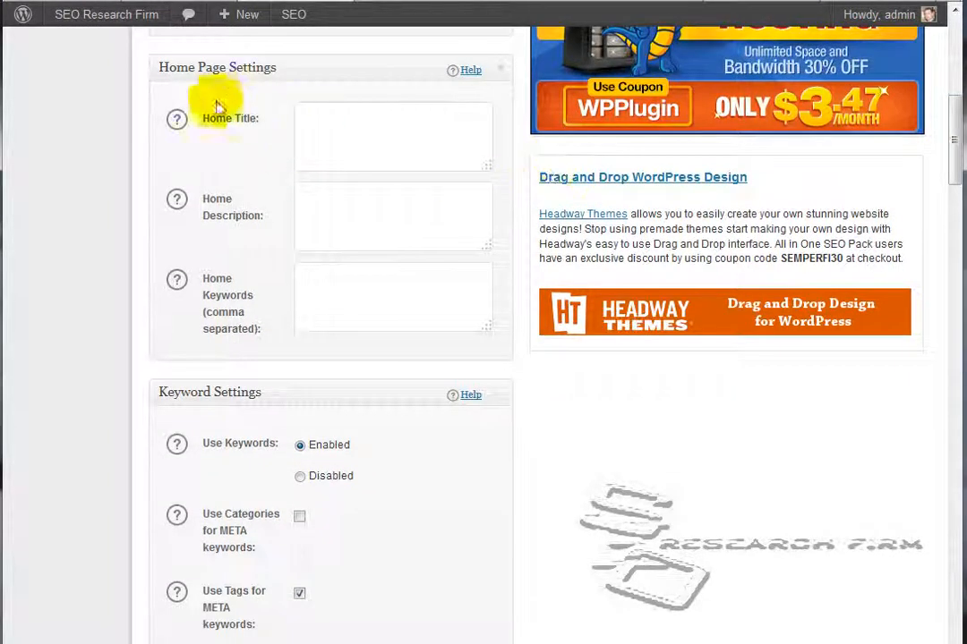
{"action": "left_click", "coordinate": [316, 124]}
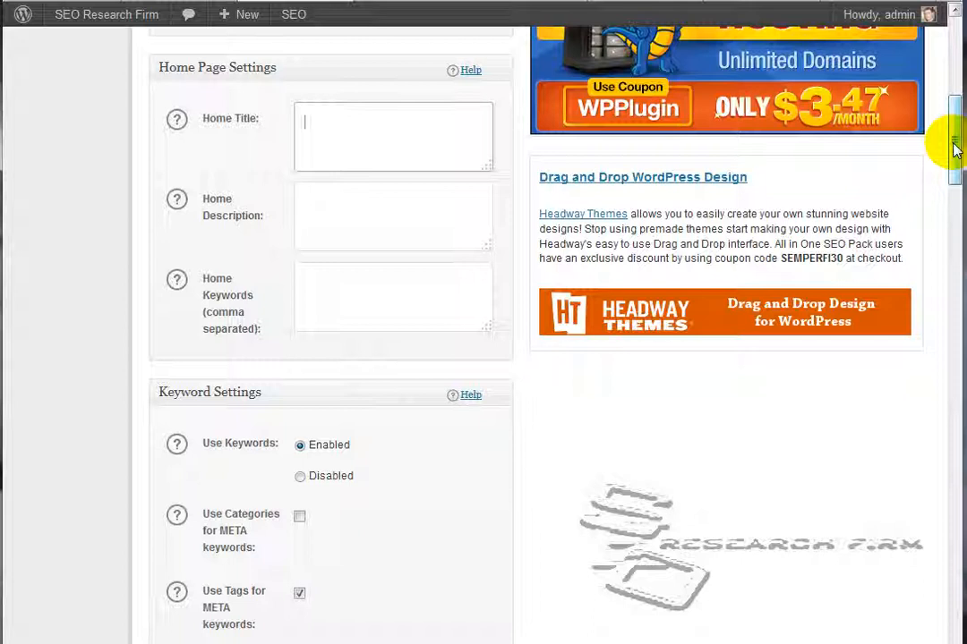
{"action": "type", "text": "Seo "}
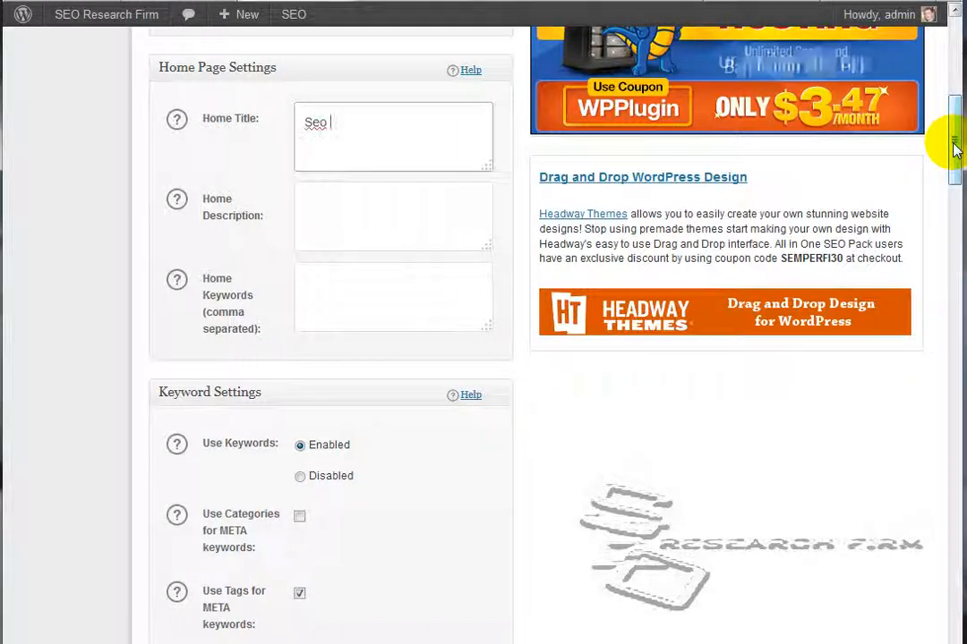
{"action": "type", "text": "Research"}
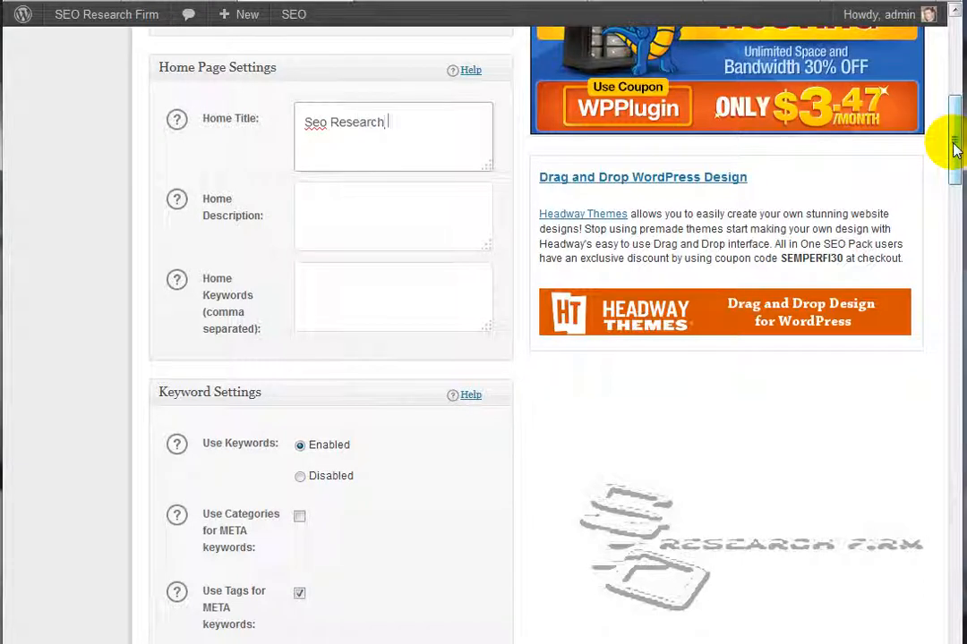
{"action": "type", "text": " Firm"}
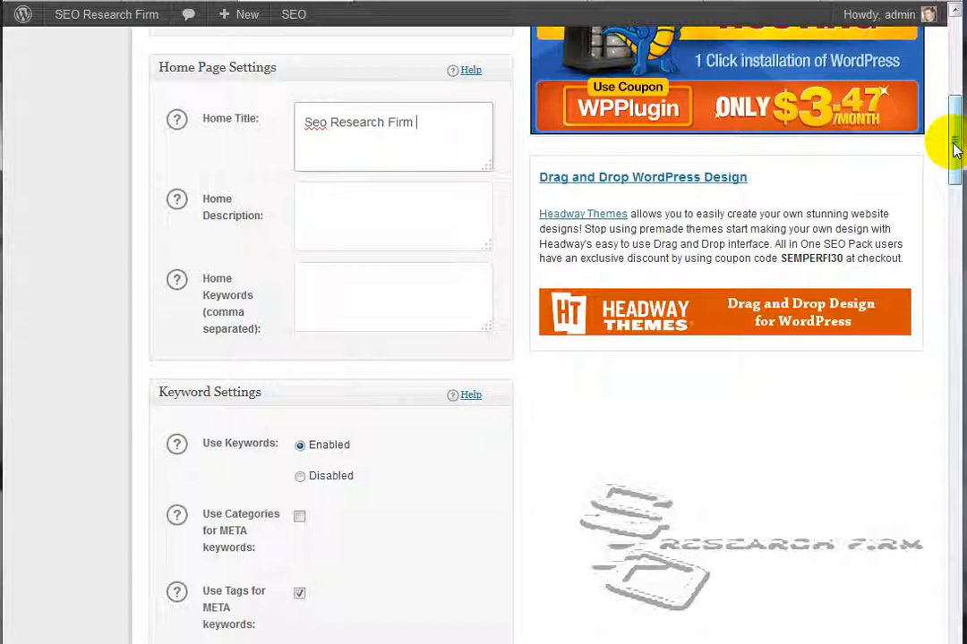
{"action": "type", "text": " | "}
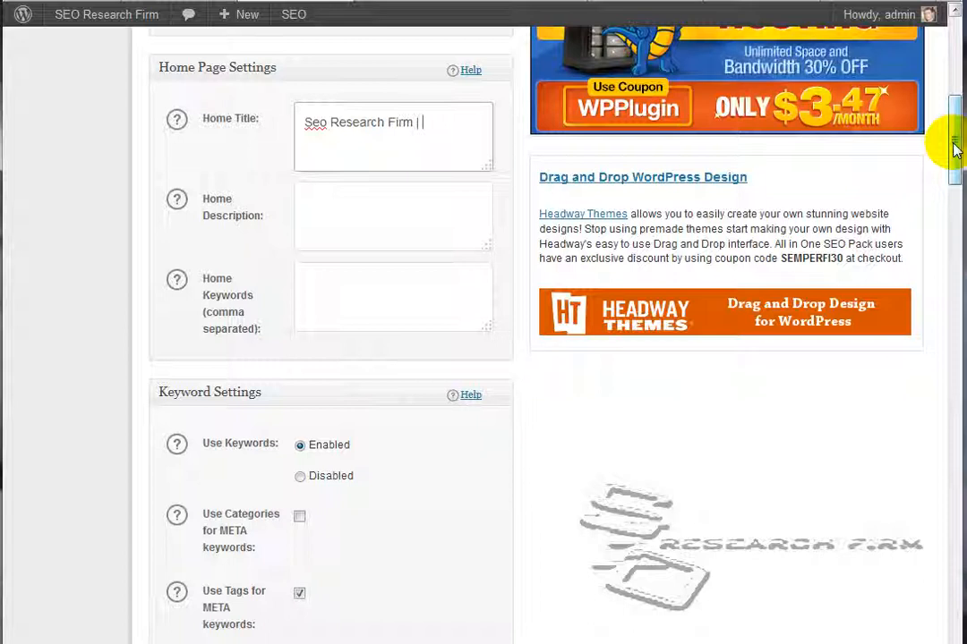
{"action": "type", "text": "Your sS"}
{"action": "key", "text": "BackSpace"}
{"action": "key", "text": "BackSpace"}
{"action": "type", "text": "SEO"}
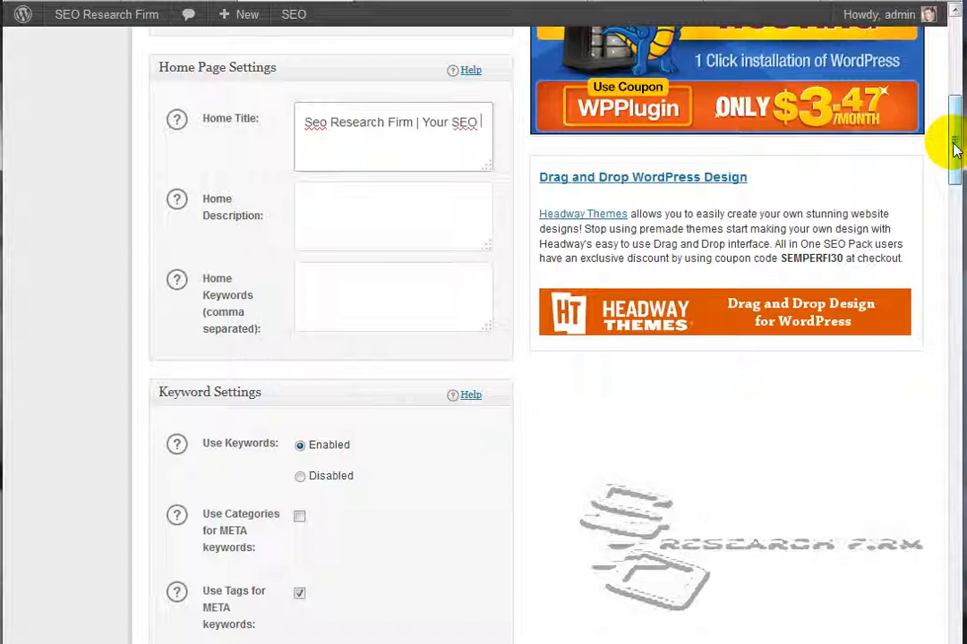
{"action": "type", "text": " Soultion"}
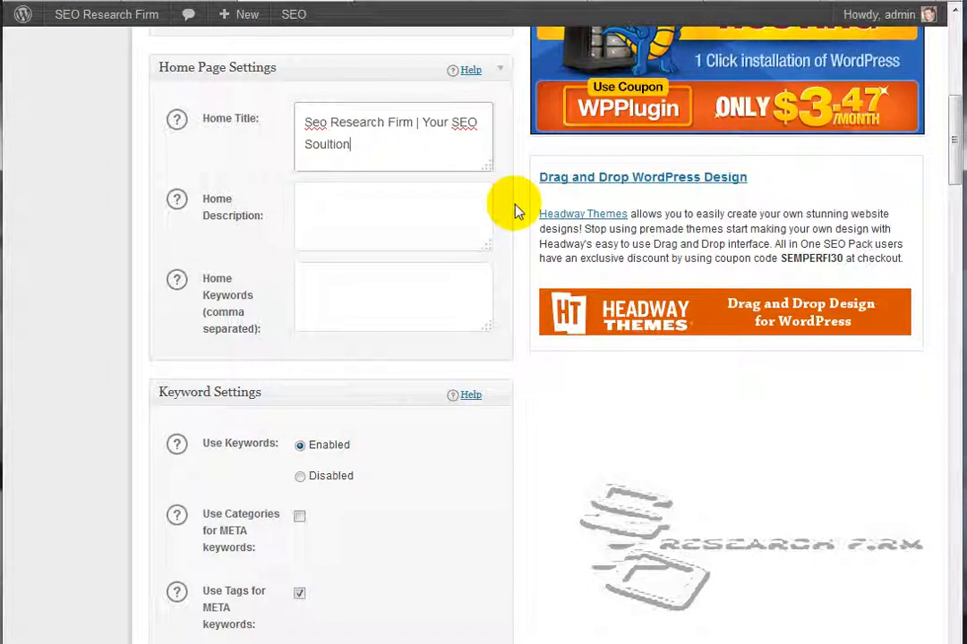
{"action": "left_click", "coordinate": [402, 147]}
{"action": "key", "text": "BackSpace"}
{"action": "key", "text": "BackSpace"}
{"action": "key", "text": "BackSpace"}
{"action": "key", "text": "BackSpace"}
{"action": "key", "text": "BackSpace"}
{"action": "key", "text": "BackSpace"}
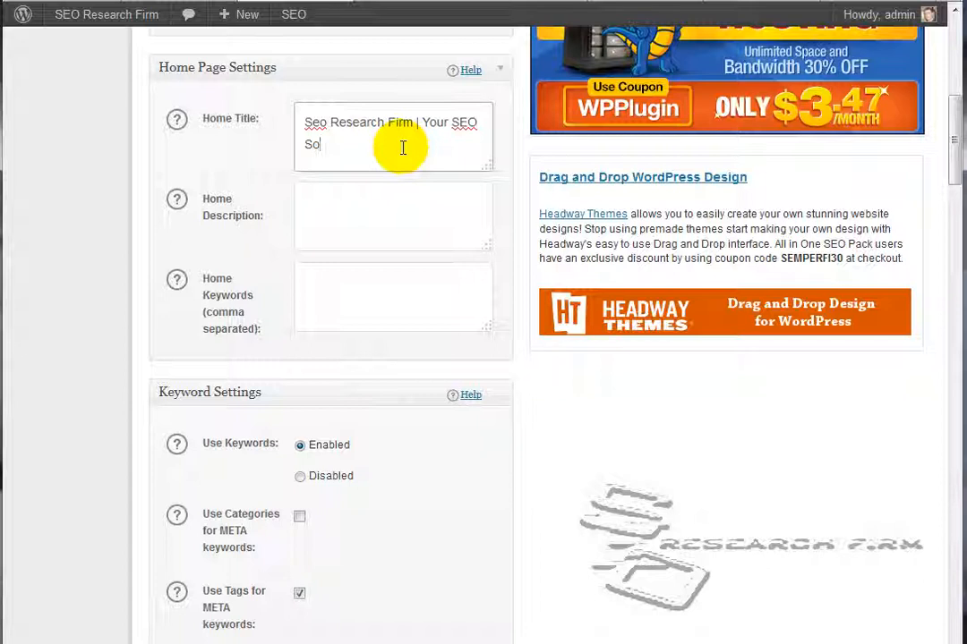
{"action": "type", "text": "lution"}
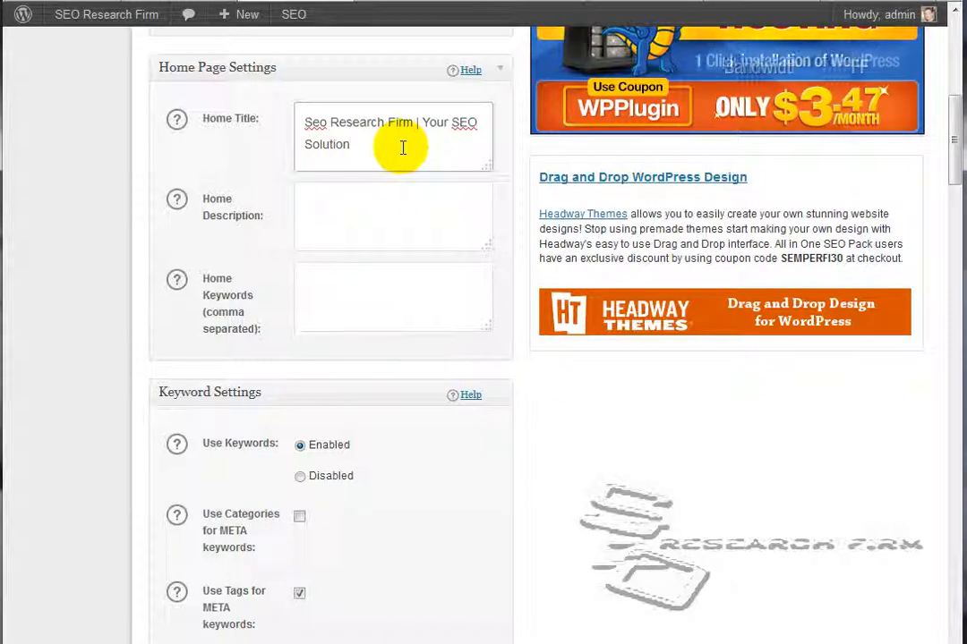
Set the Home Description to "SEO services provided to small businesses to help you get on the first page of the search engines."
{"action": "left_click", "coordinate": [343, 203]}
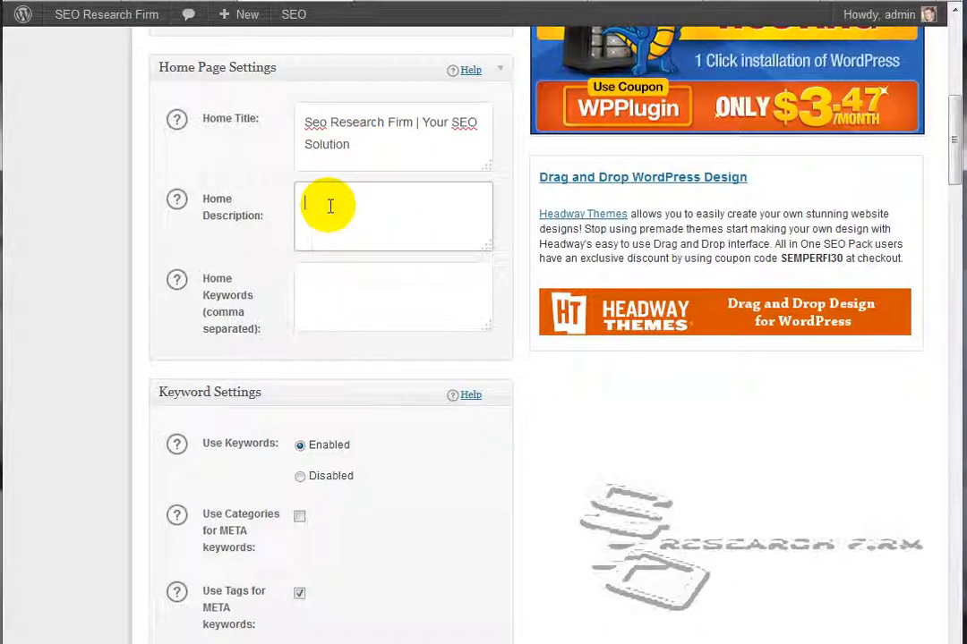
{"action": "type", "text": "SEO "}
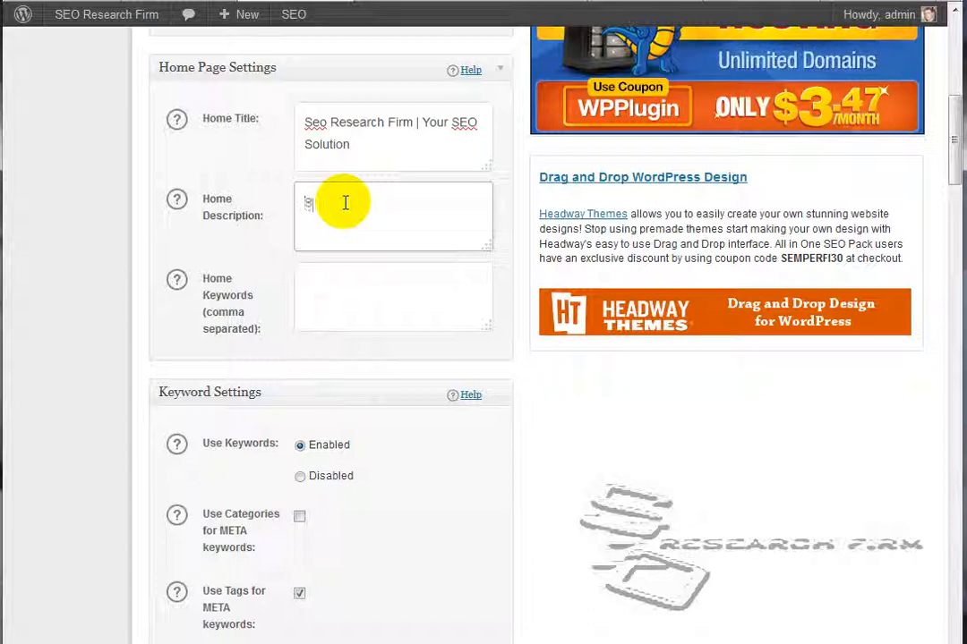
{"action": "type", "text": "services prov"}
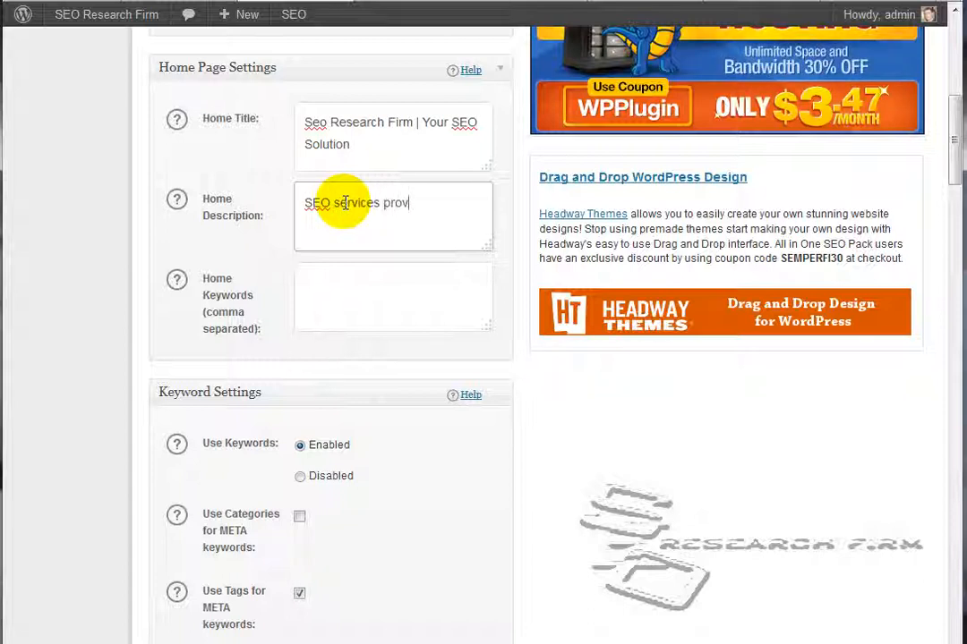
{"action": "type", "text": "ided to "}
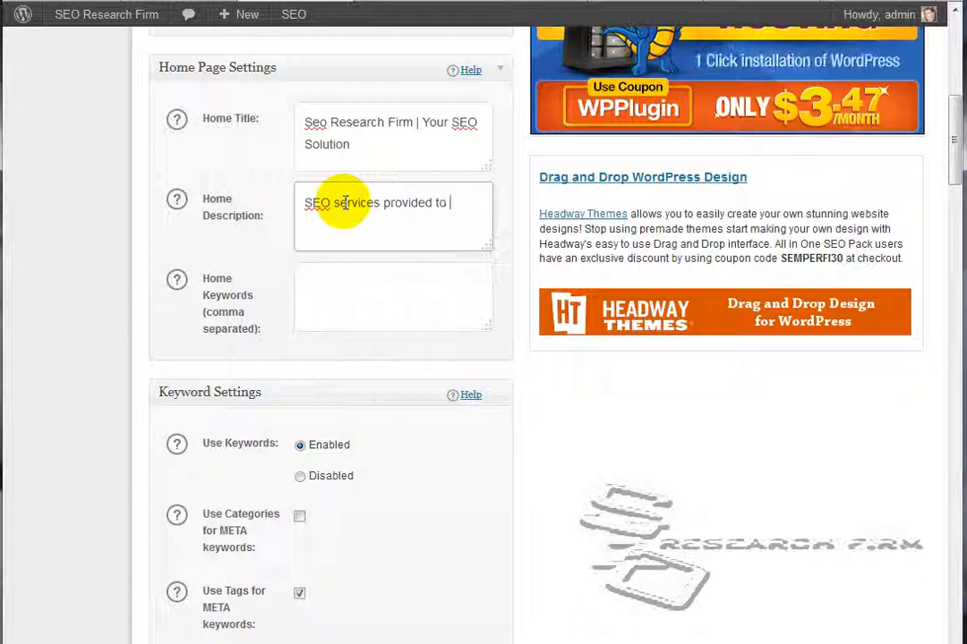
{"action": "type", "text": "small businesse"}
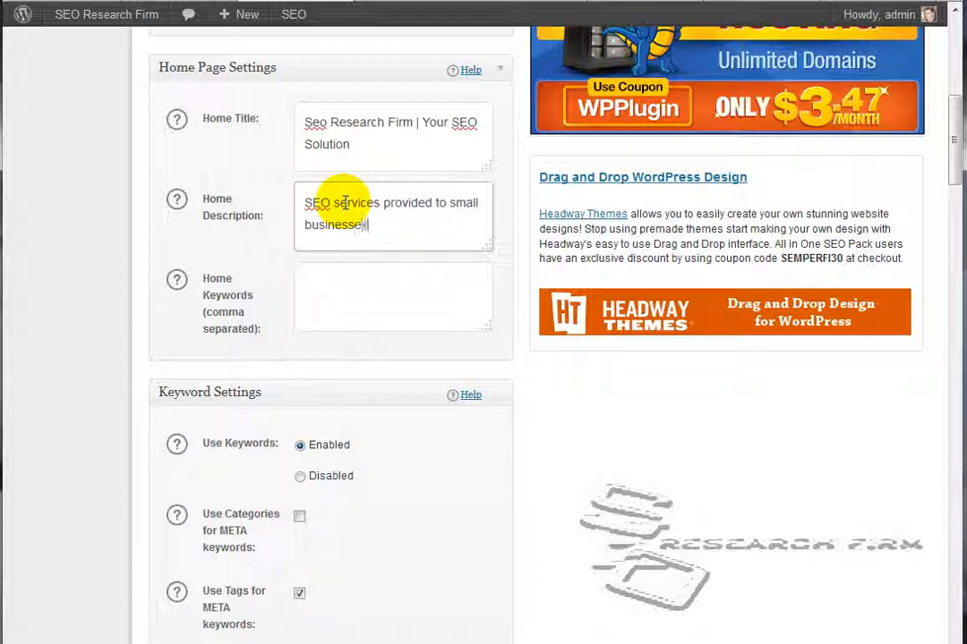
{"action": "type", "text": "s to help "}
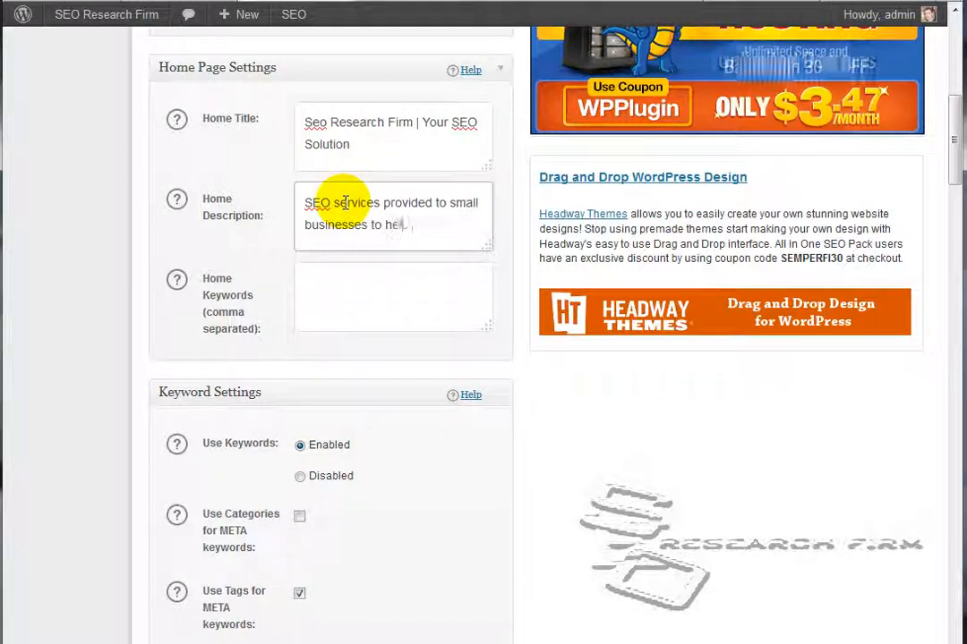
{"action": "type", "text": "you"}
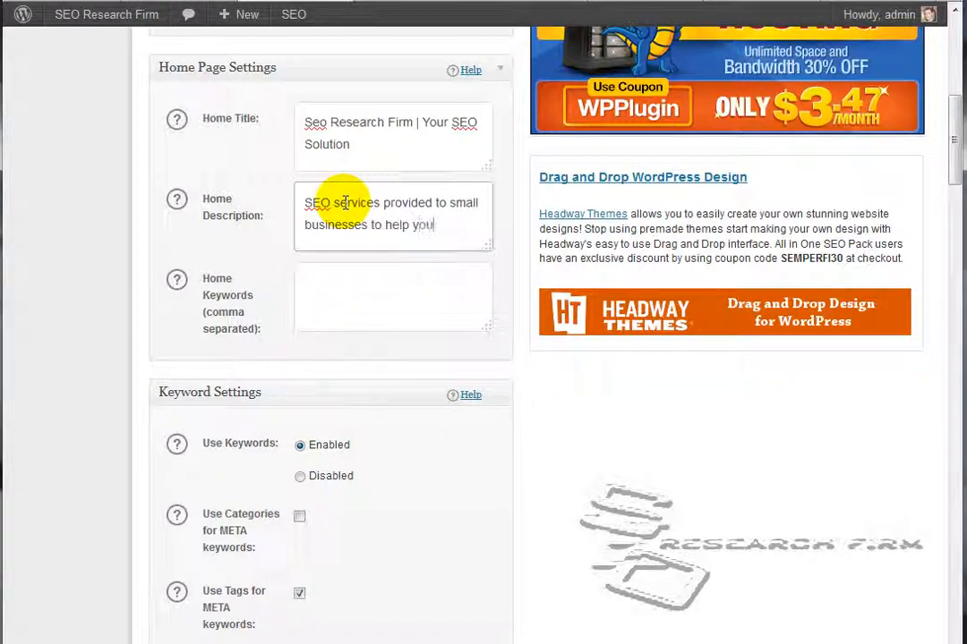
{"action": "type", "text": " get on the first"}
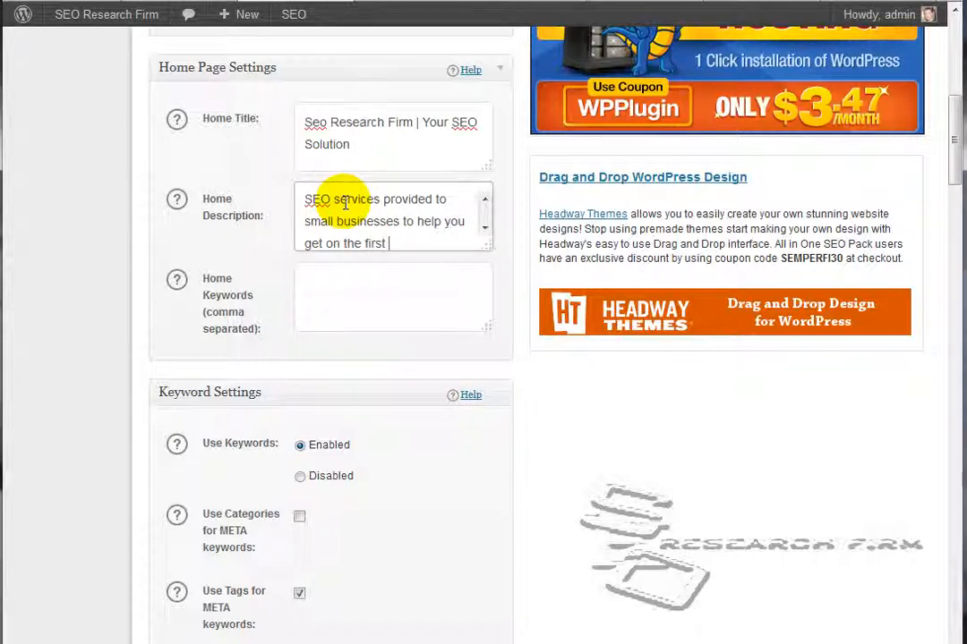
{"action": "type", "text": "page of the search engines"}
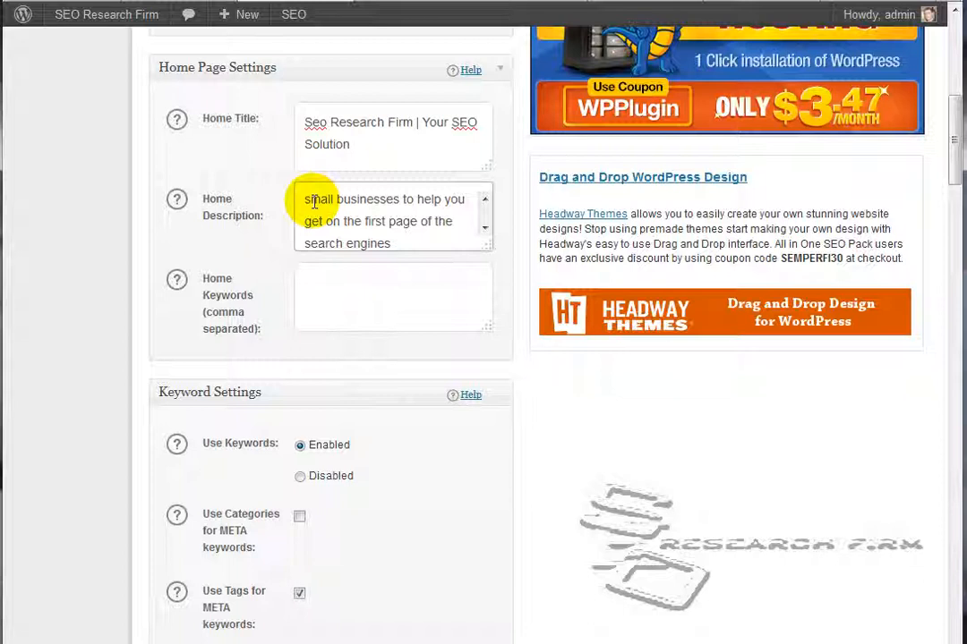
{"action": "type", "text": "."}
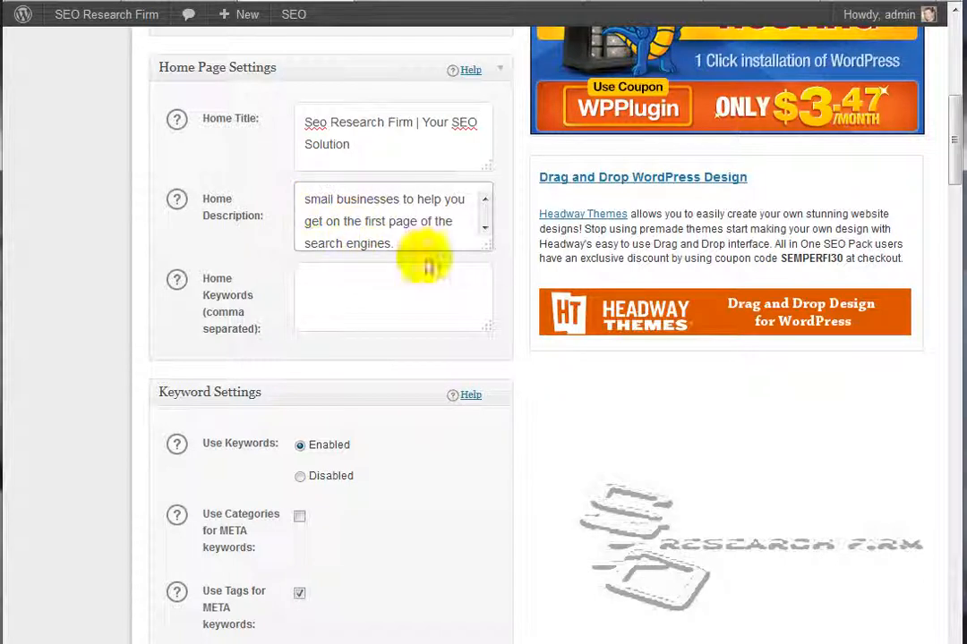
{"action": "left_click", "coordinate": [483, 201]}
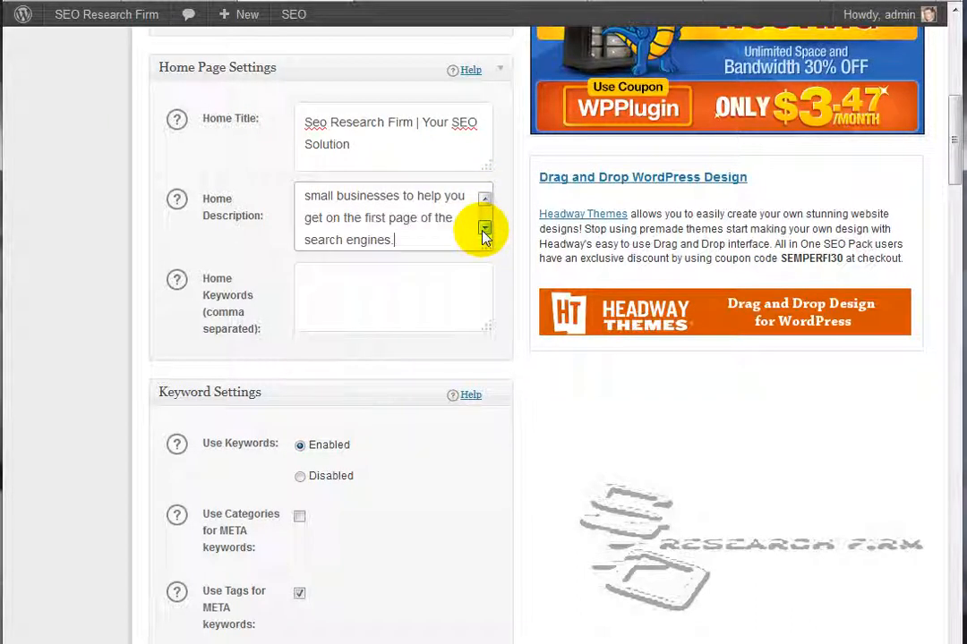
Set the Home Keywords to "SEO, SEO South Jersey, SEO Cherry Hill, SEO Philadelphia"
{"action": "left_click", "coordinate": [484, 228]}
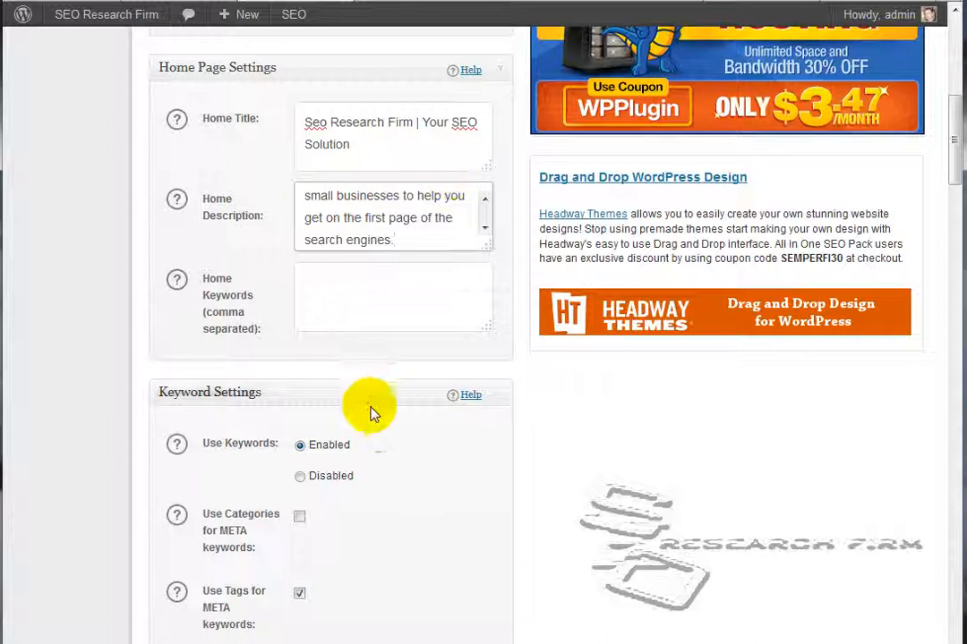
{"action": "left_click", "coordinate": [303, 283]}
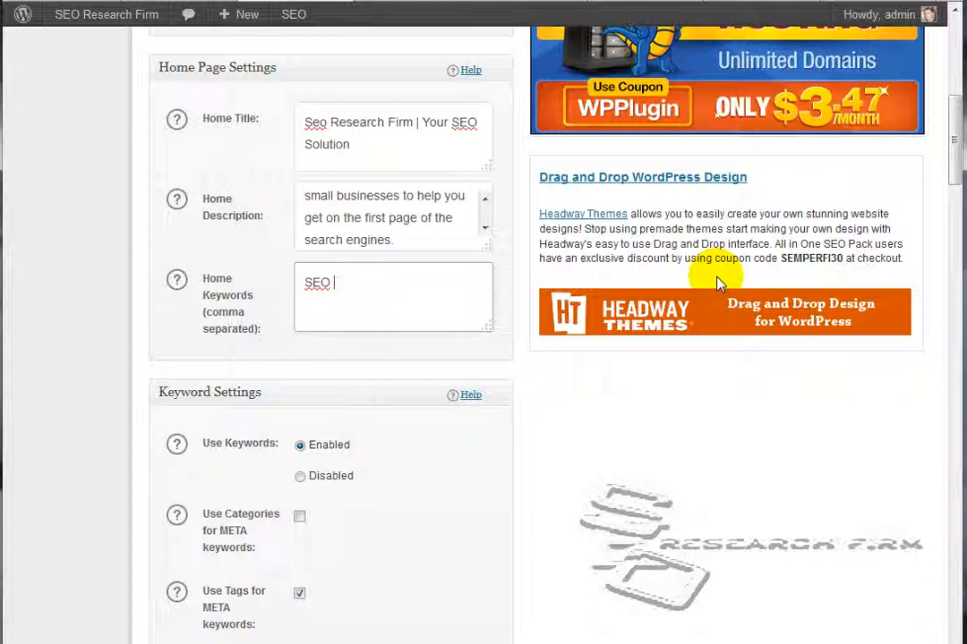
{"action": "key", "text": "BackSpace"}
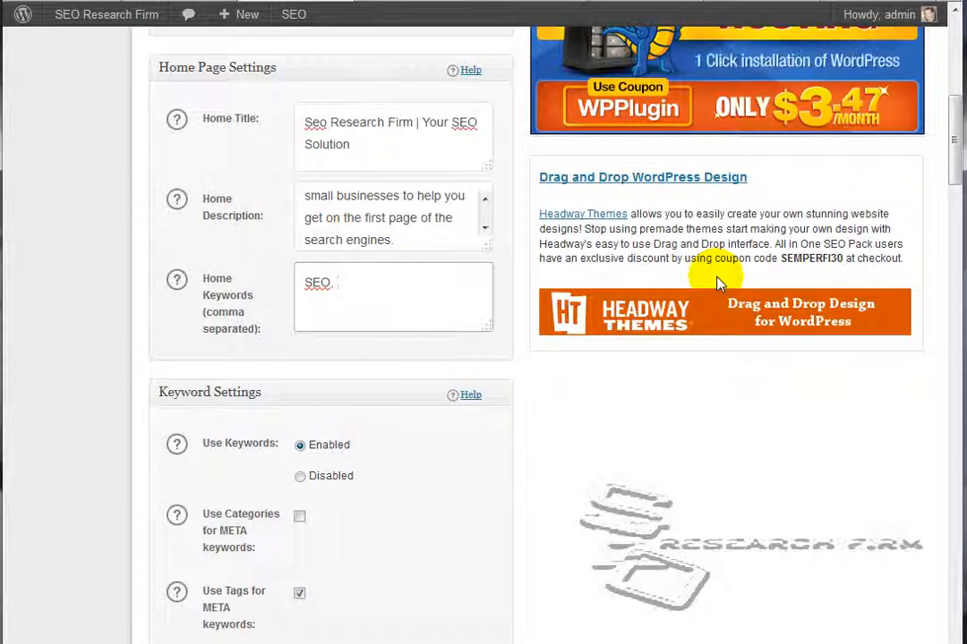
{"action": "type", "text": ", SEO"}
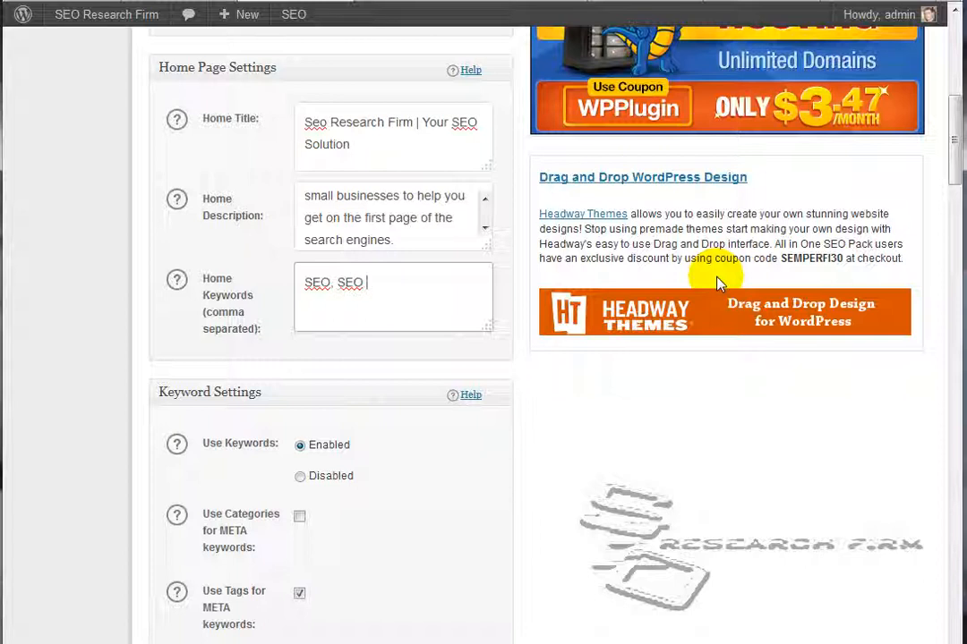
{"action": "type", "text": " South Jersey"}
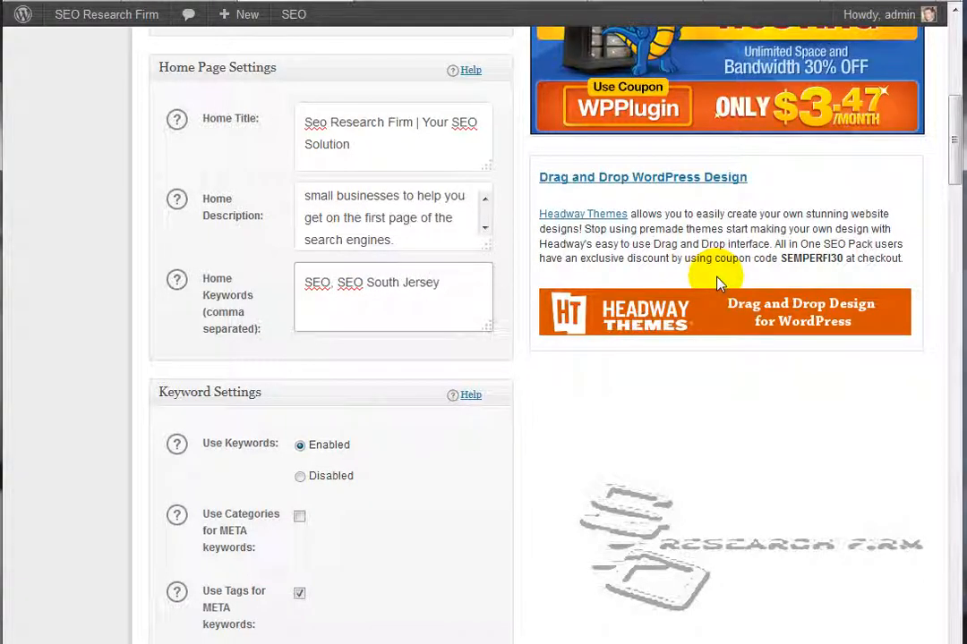
{"action": "type", "text": ", SEO"}
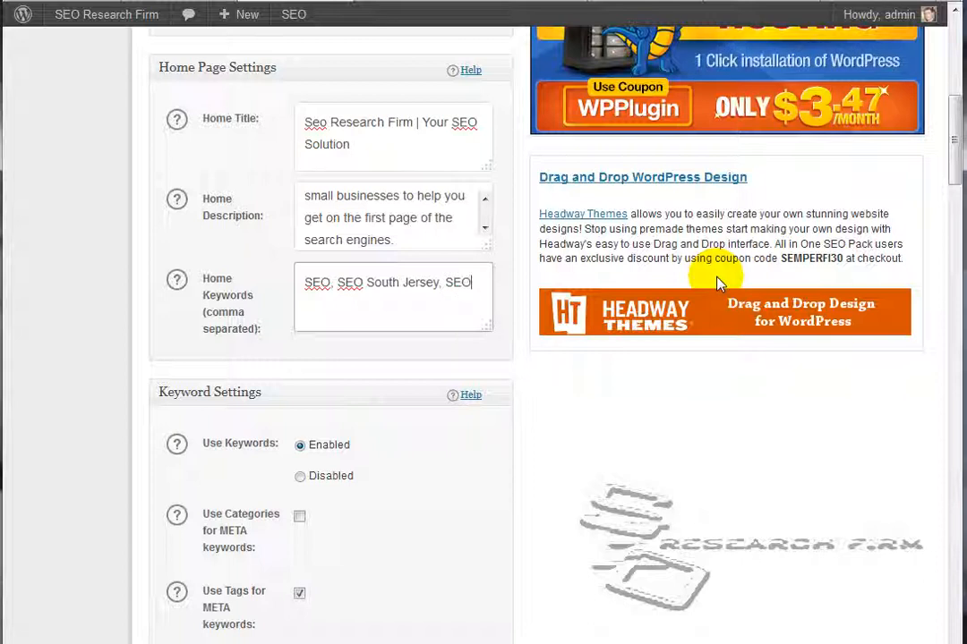
{"action": "type", "text": ", Che"}
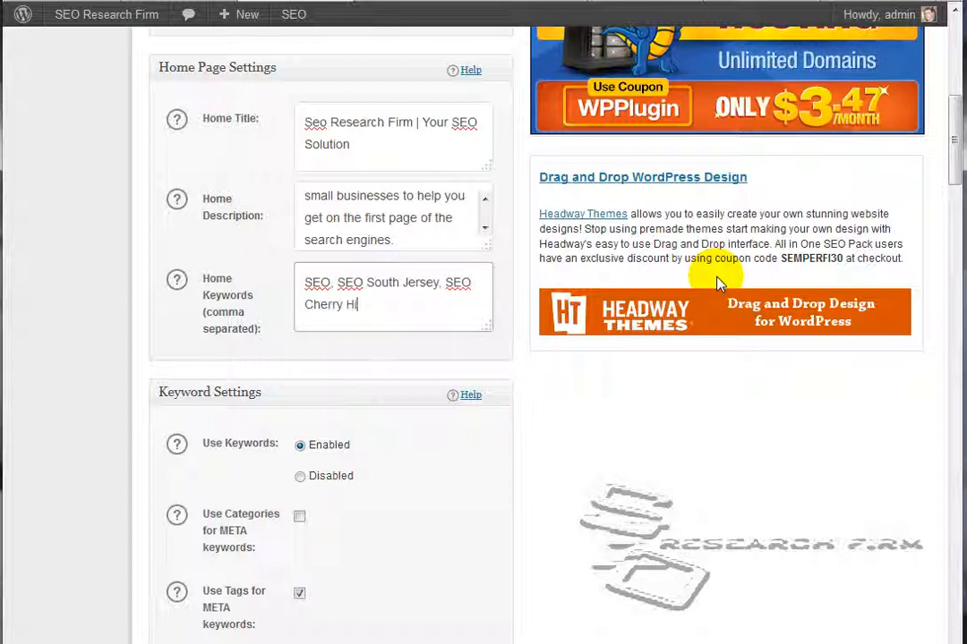
{"action": "type", "text": "rry Hill "}
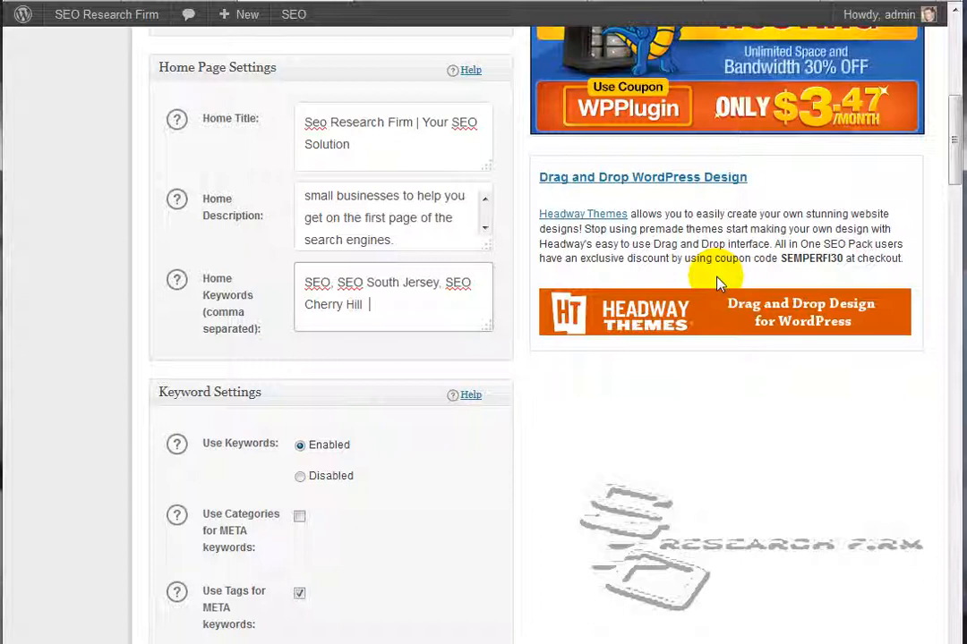
{"action": "type", "text": "SEO Philadelphia"}
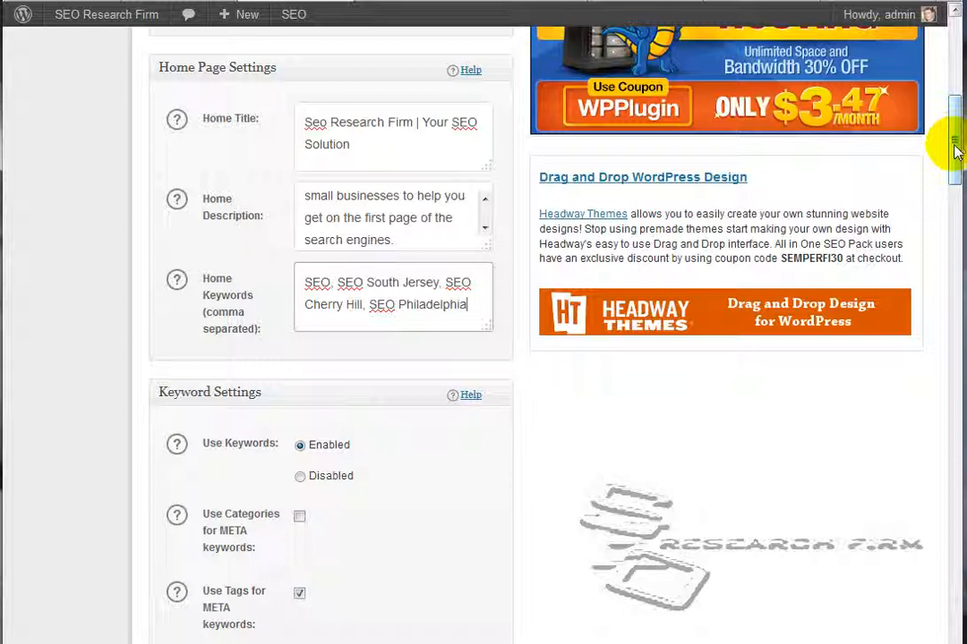
Remove "| %blog_title%" from the Page, Post and Category Title Formats in the Title Settings
{"action": "left_click_drag", "start_coordinate": [951, 148], "coordinate": [954, 203]}
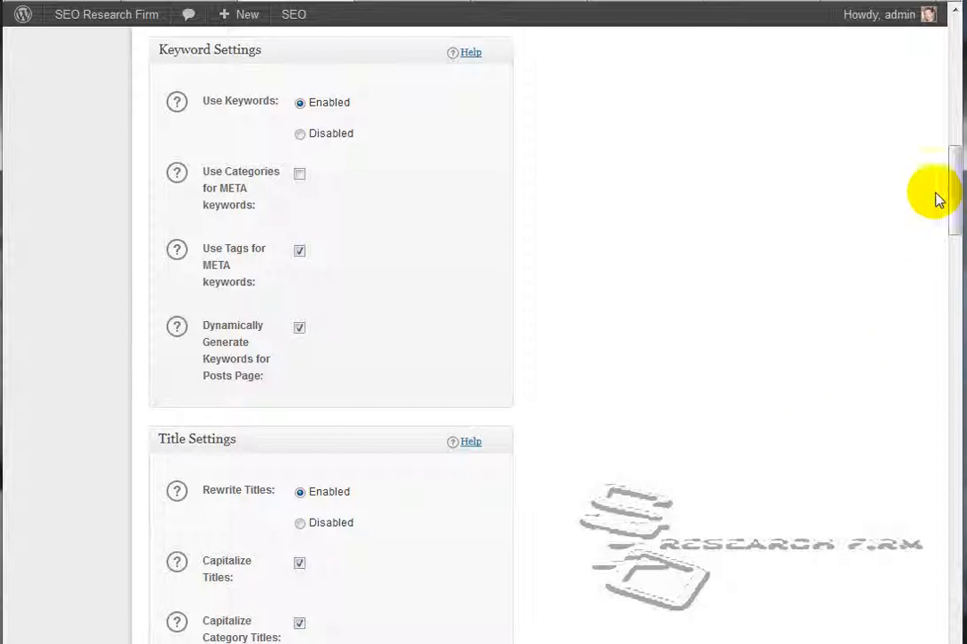
{"action": "left_click_drag", "start_coordinate": [950, 195], "coordinate": [953, 222]}
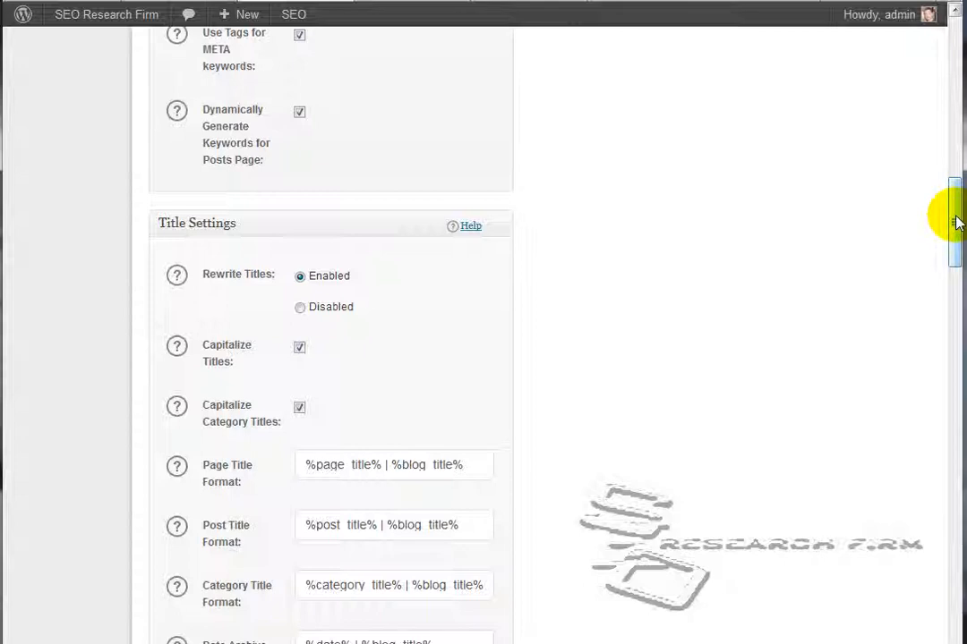
{"action": "left_click_drag", "start_coordinate": [956, 218], "coordinate": [956, 249]}
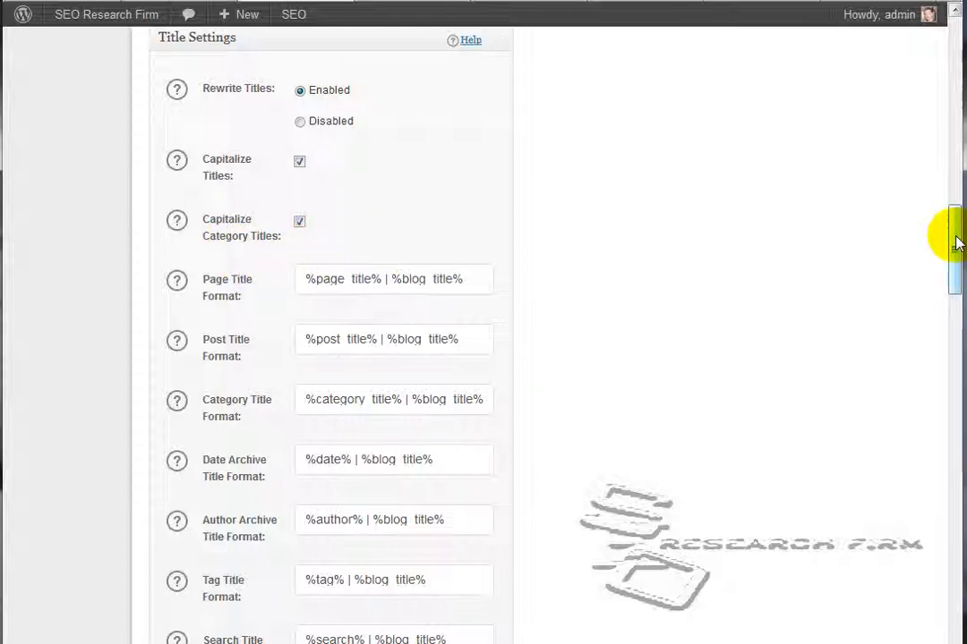
{"action": "left_click_drag", "start_coordinate": [952, 240], "coordinate": [960, 259]}
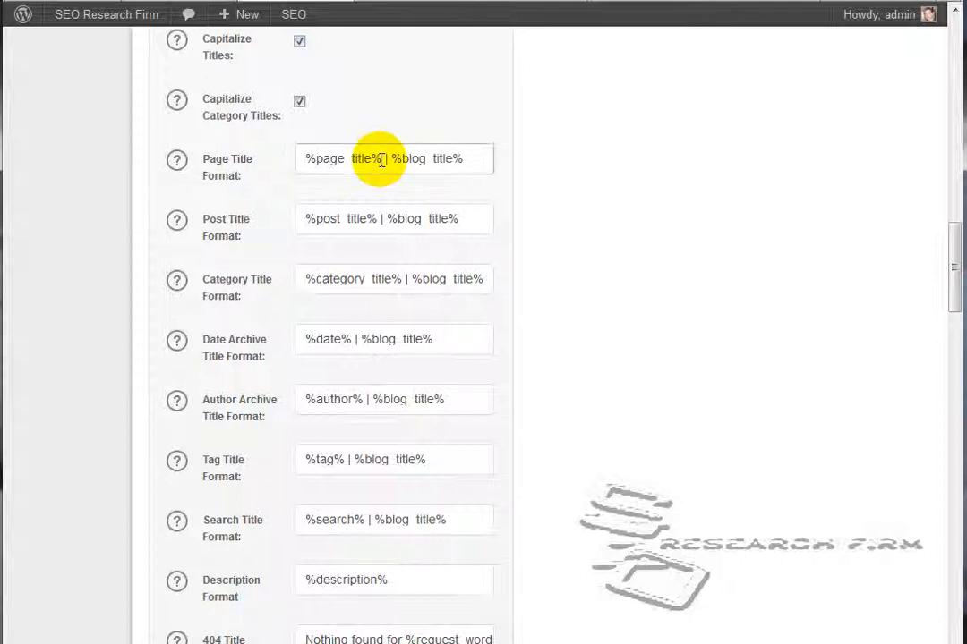
{"action": "left_click_drag", "start_coordinate": [383, 158], "coordinate": [509, 158]}
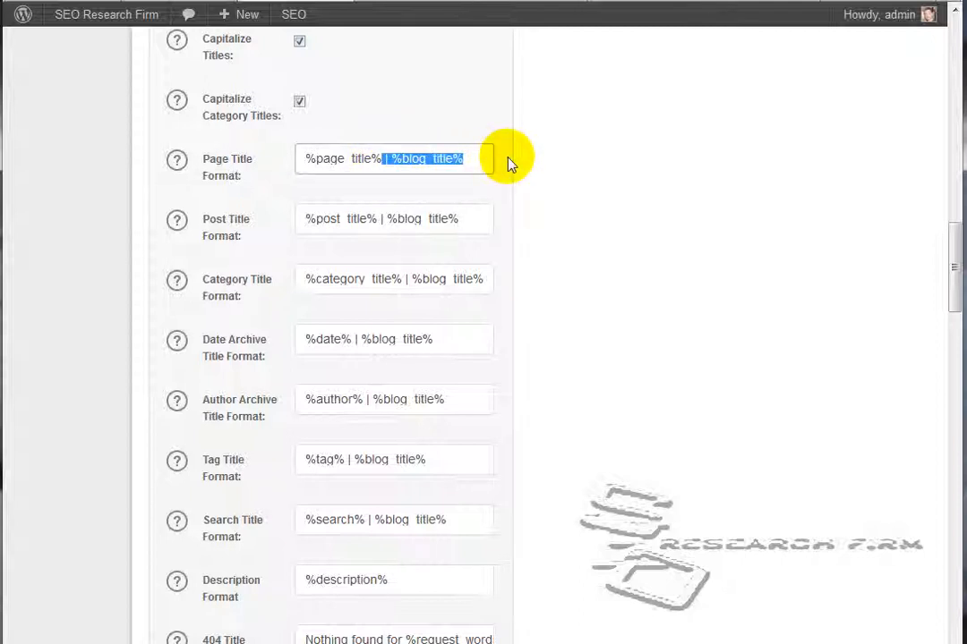
{"action": "key", "text": "BackSpace"}
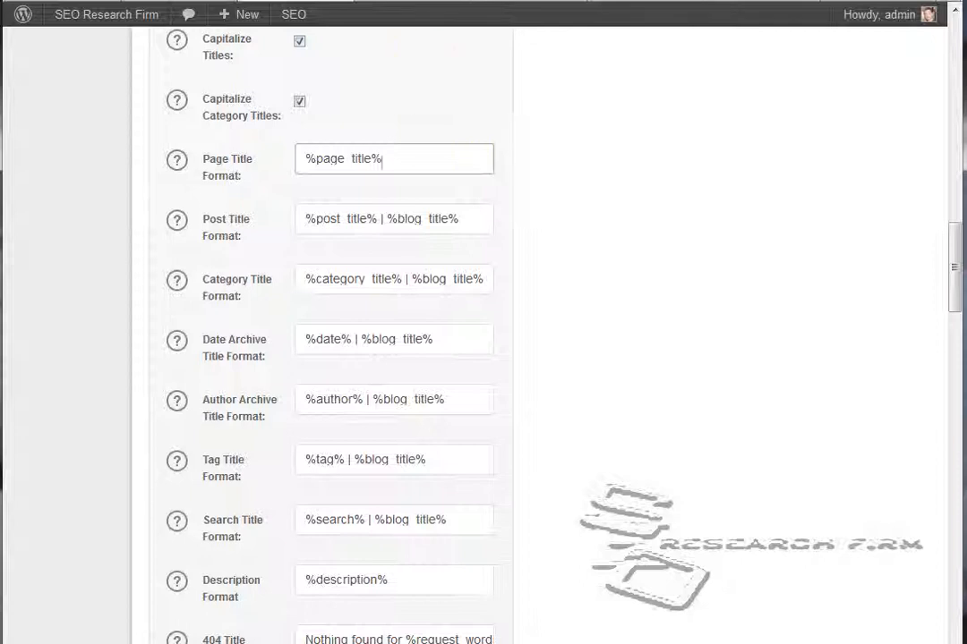
{"action": "left_click_drag", "start_coordinate": [378, 218], "coordinate": [477, 219]}
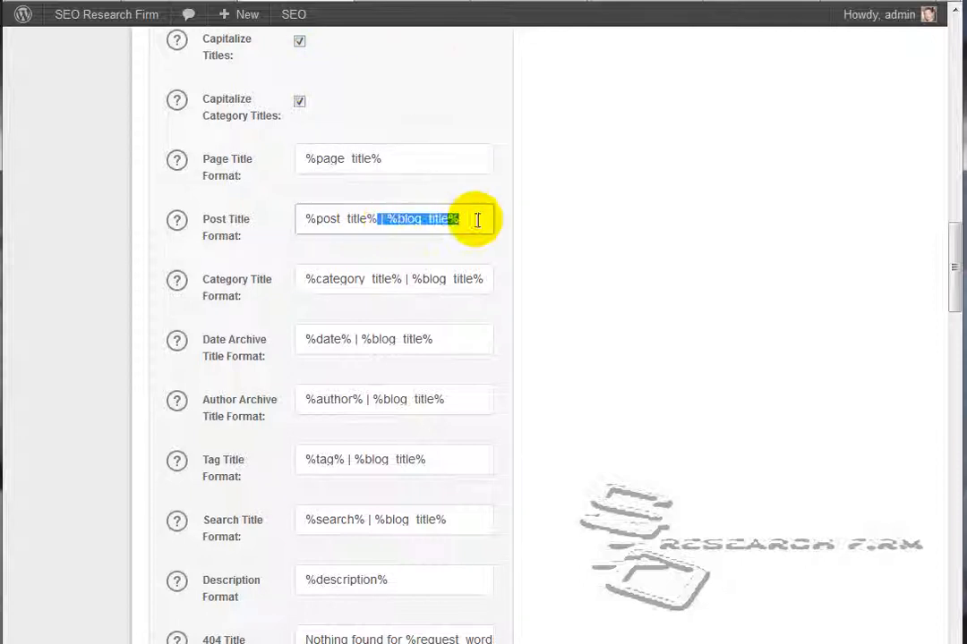
{"action": "key", "text": "BackSpace"}
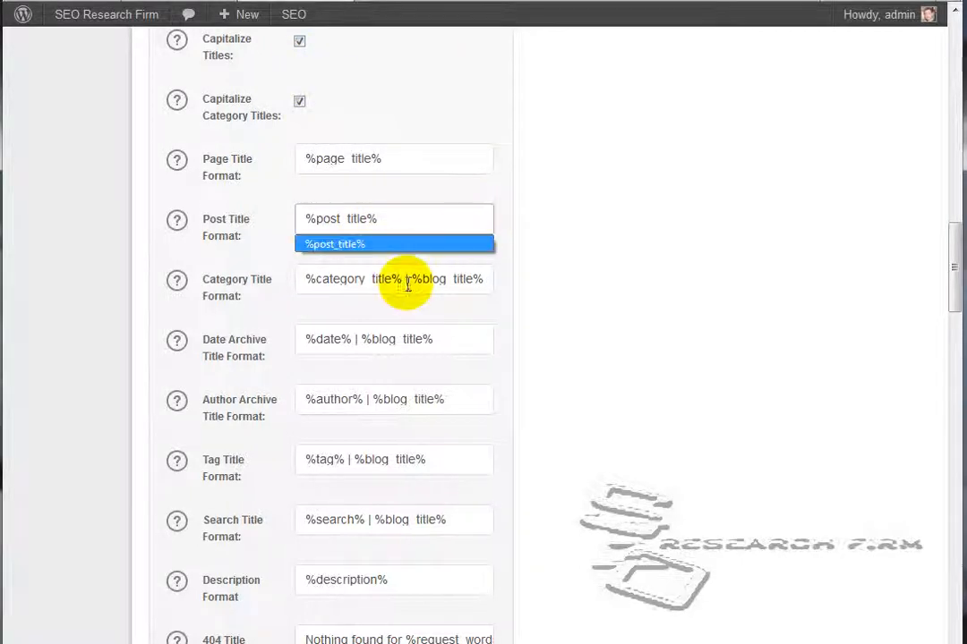
{"action": "left_click_drag", "start_coordinate": [403, 278], "coordinate": [541, 295]}
{"action": "key", "text": "BackSpace"}
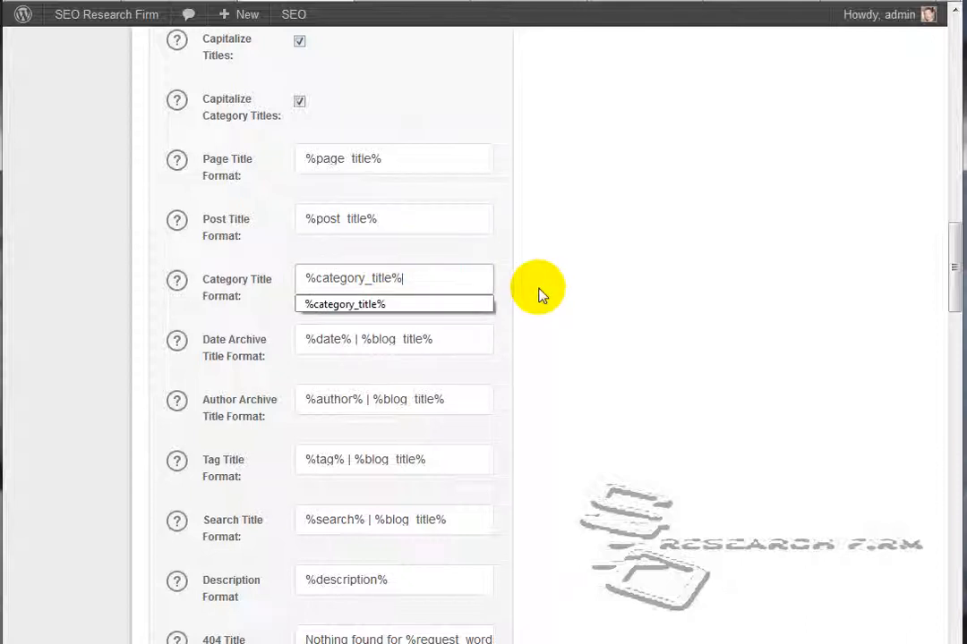
Strip "| %blog_title%" from the Date Archive, Author Archive, Tag and Search Title Formats
{"action": "left_click_drag", "start_coordinate": [354, 339], "coordinate": [485, 338]}
{"action": "key", "text": "BackSpace"}
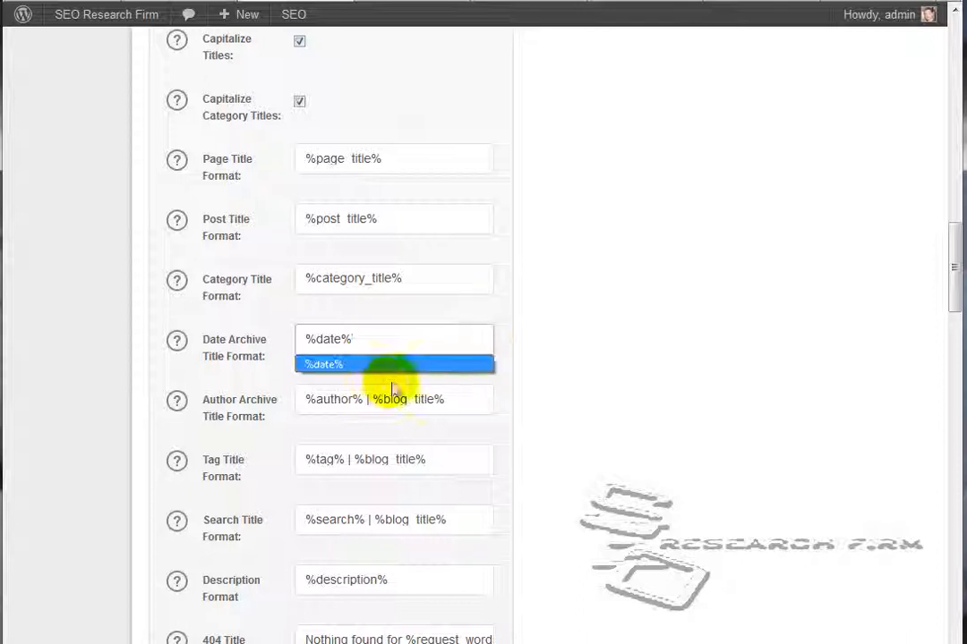
{"action": "left_click_drag", "start_coordinate": [363, 405], "coordinate": [496, 402]}
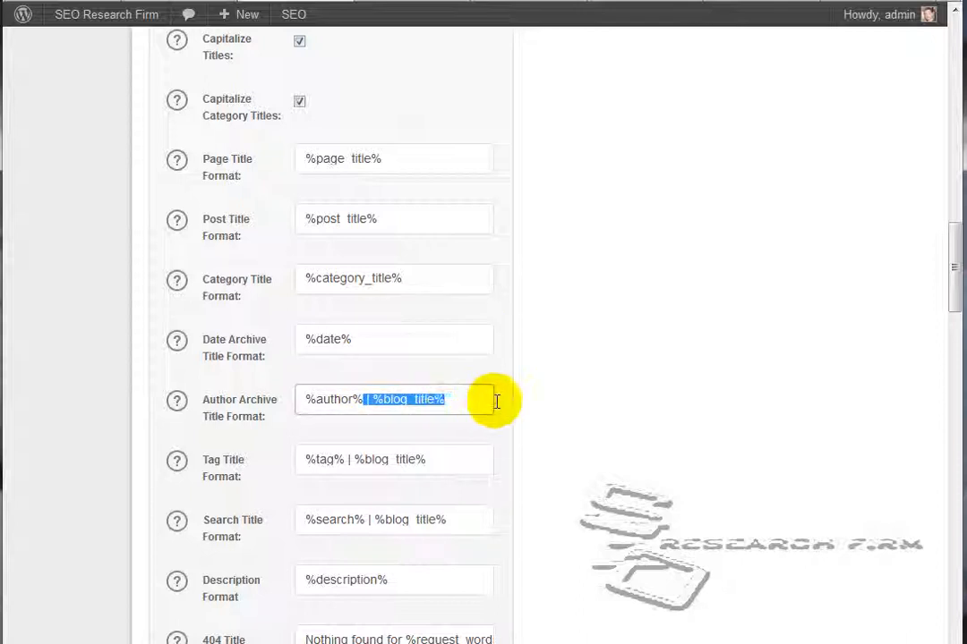
{"action": "key", "text": "BackSpace"}
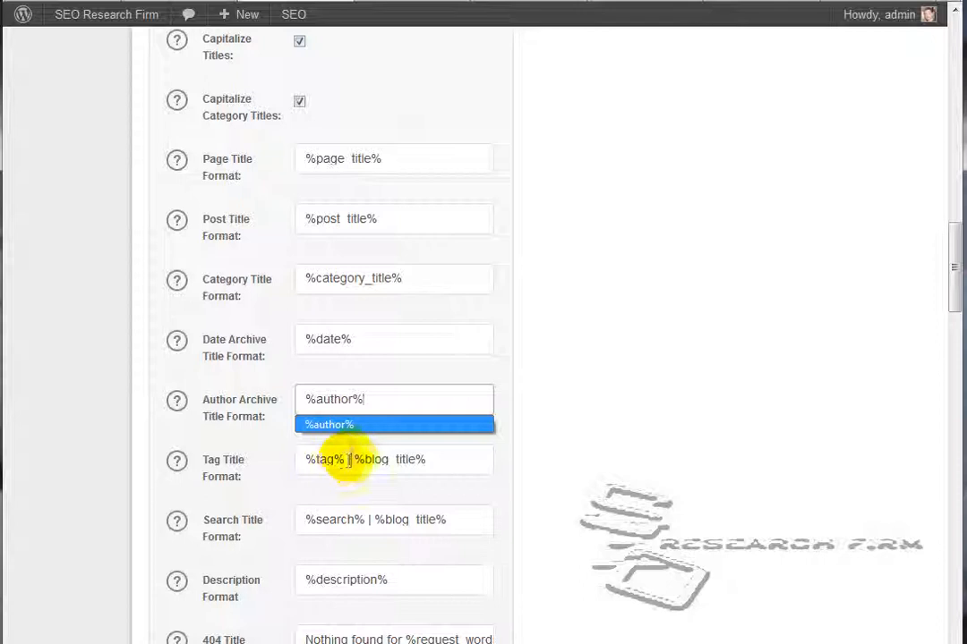
{"action": "left_click_drag", "start_coordinate": [345, 459], "coordinate": [501, 448]}
{"action": "key", "text": "BackSpace"}
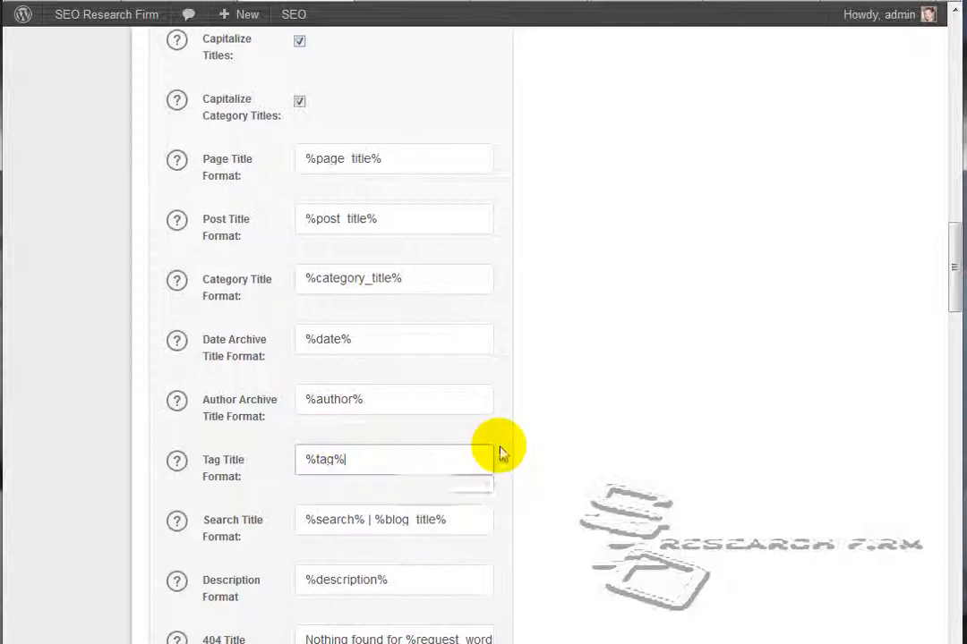
{"action": "left_click_drag", "start_coordinate": [362, 521], "coordinate": [460, 512]}
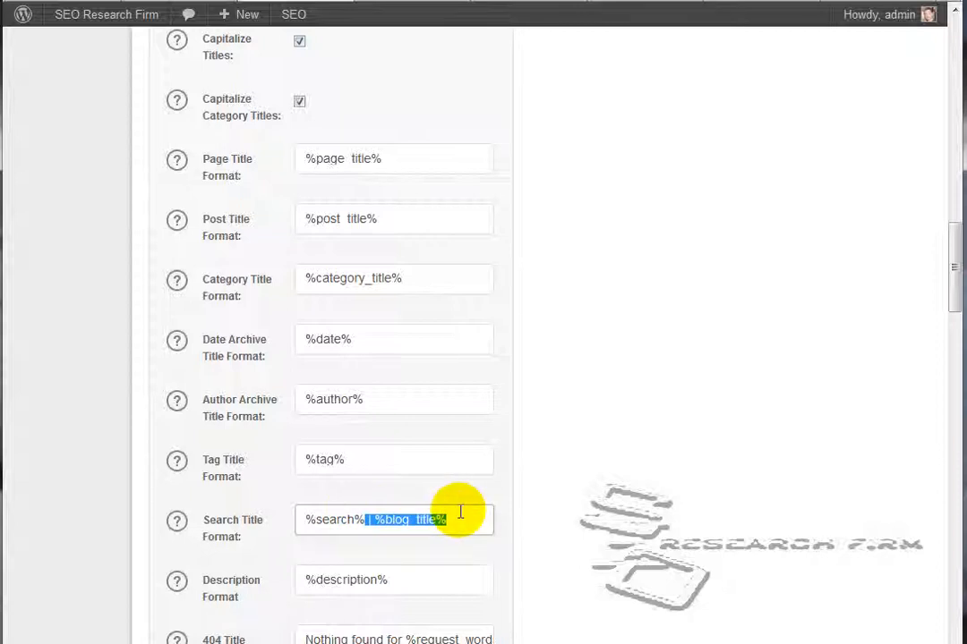
{"action": "key", "text": "BackSpace"}
Review the Custom Post Type, Display, Webmaster Verification, Google, Noindex and Advanced Settings sections
{"action": "scroll", "coordinate": [660, 297], "scroll_direction": "down", "scroll_amount": 3}
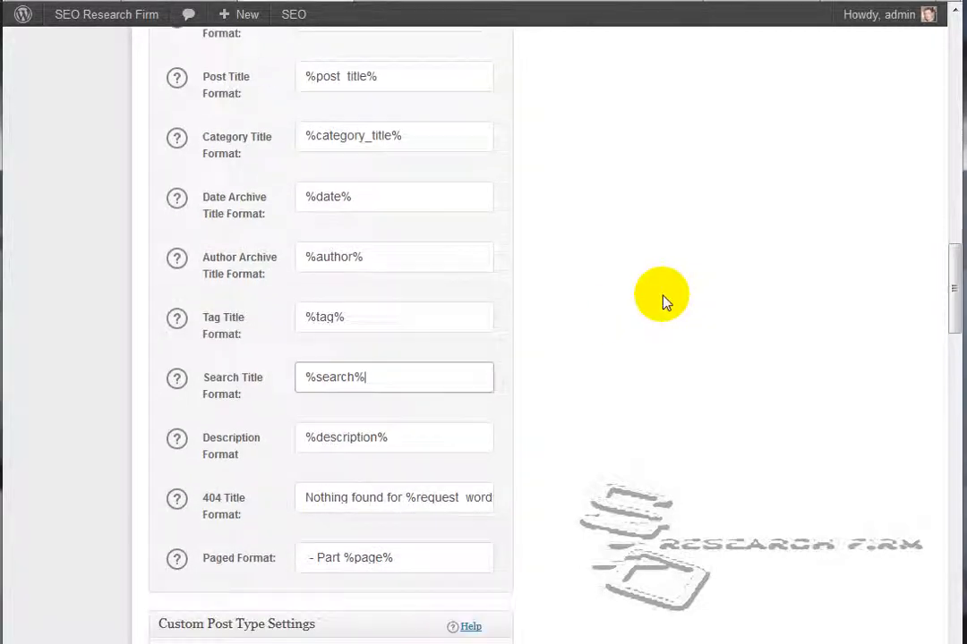
{"action": "scroll", "coordinate": [662, 300], "scroll_direction": "down", "scroll_amount": 4}
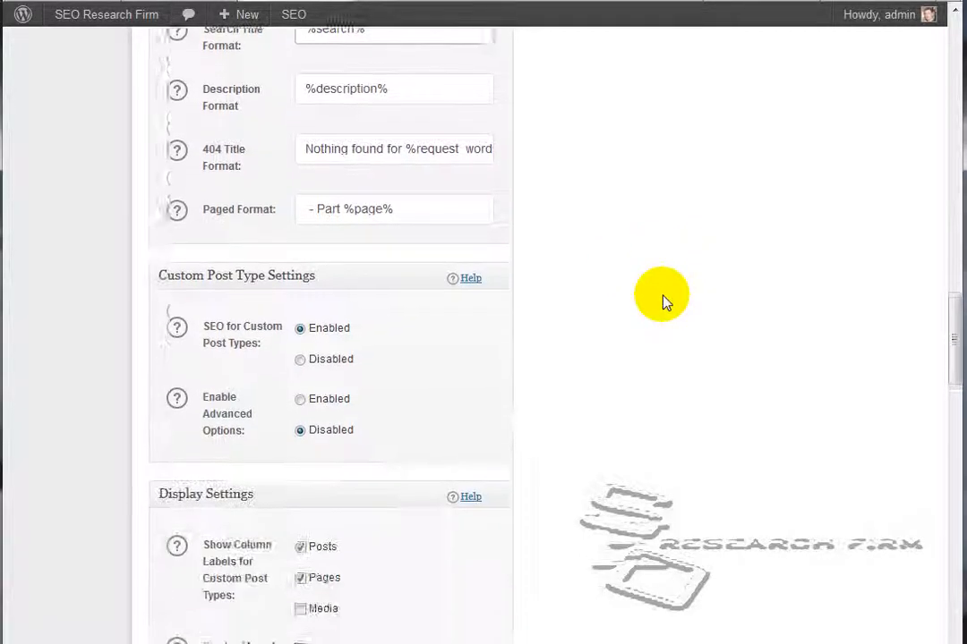
{"action": "scroll", "coordinate": [662, 300], "scroll_direction": "down", "scroll_amount": 1}
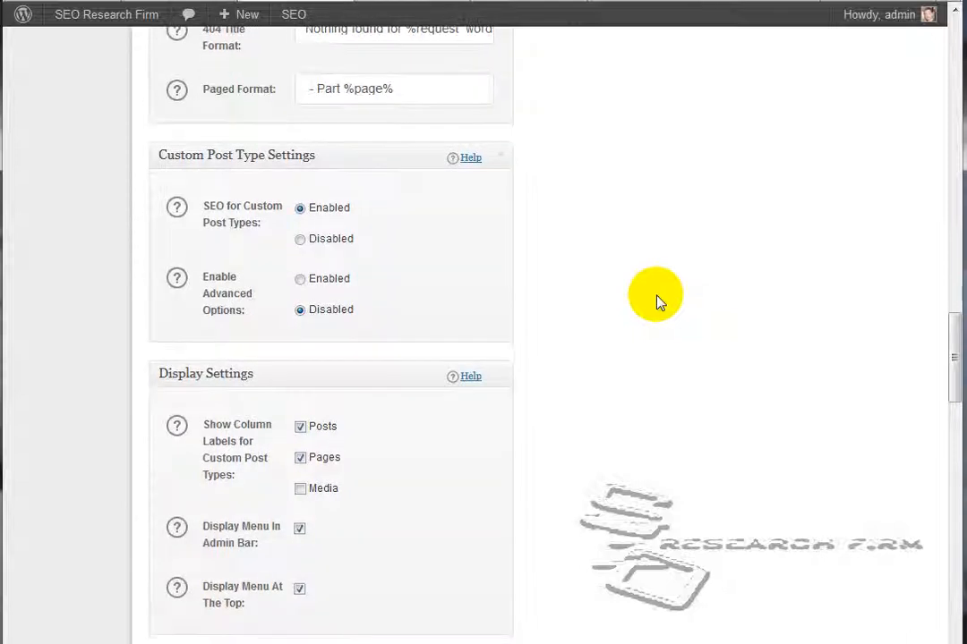
{"action": "scroll", "coordinate": [609, 273], "scroll_direction": "down", "scroll_amount": 1}
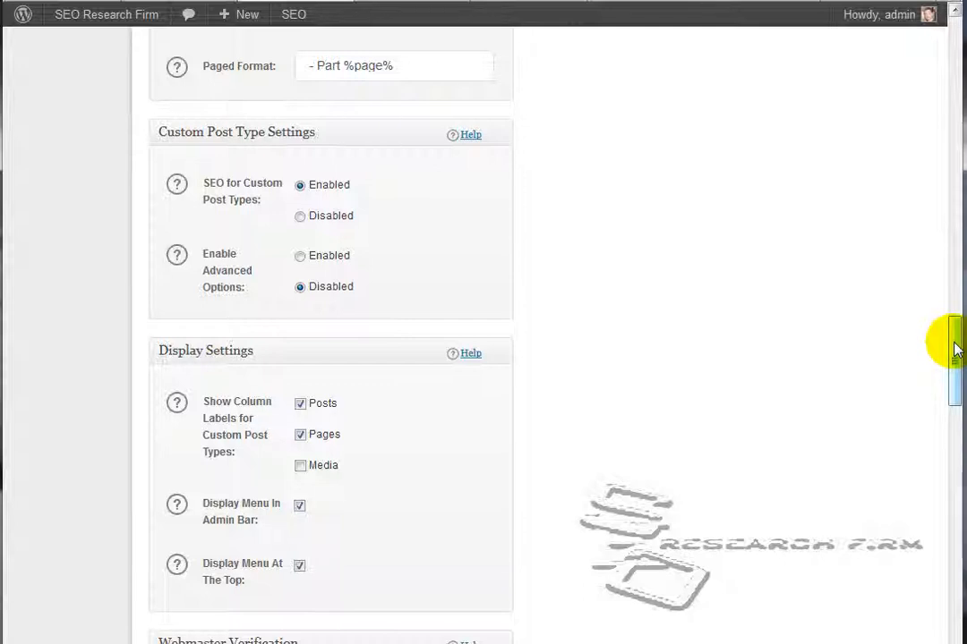
{"action": "mouse_move", "coordinate": [955, 349]}
{"action": "left_mouse_down"}
{"action": "mouse_move", "coordinate": [958, 389]}
{"action": "mouse_move", "coordinate": [952, 367]}
{"action": "left_mouse_up"}
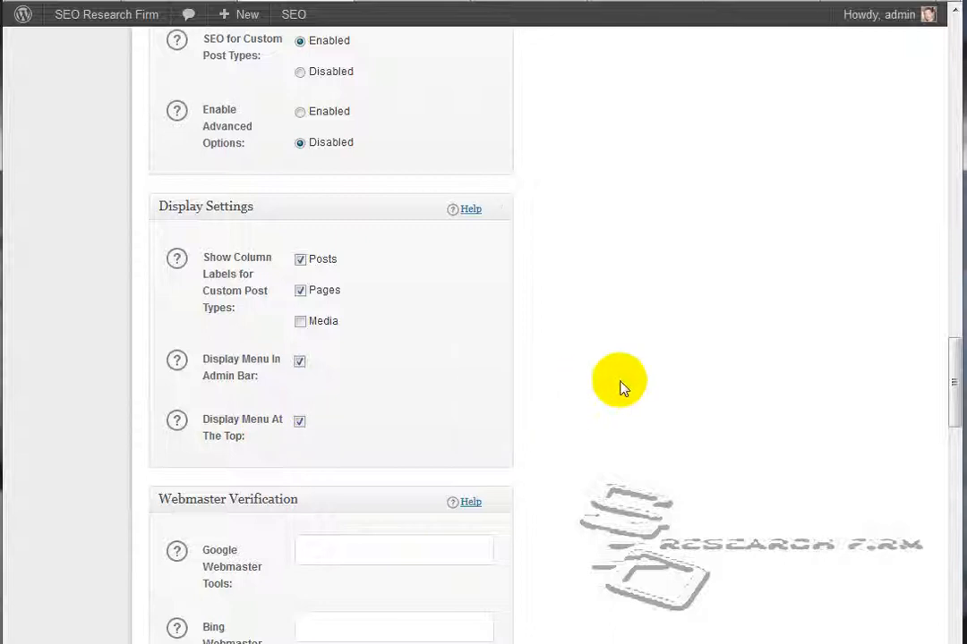
{"action": "scroll", "coordinate": [660, 403], "scroll_direction": "down", "scroll_amount": 3}
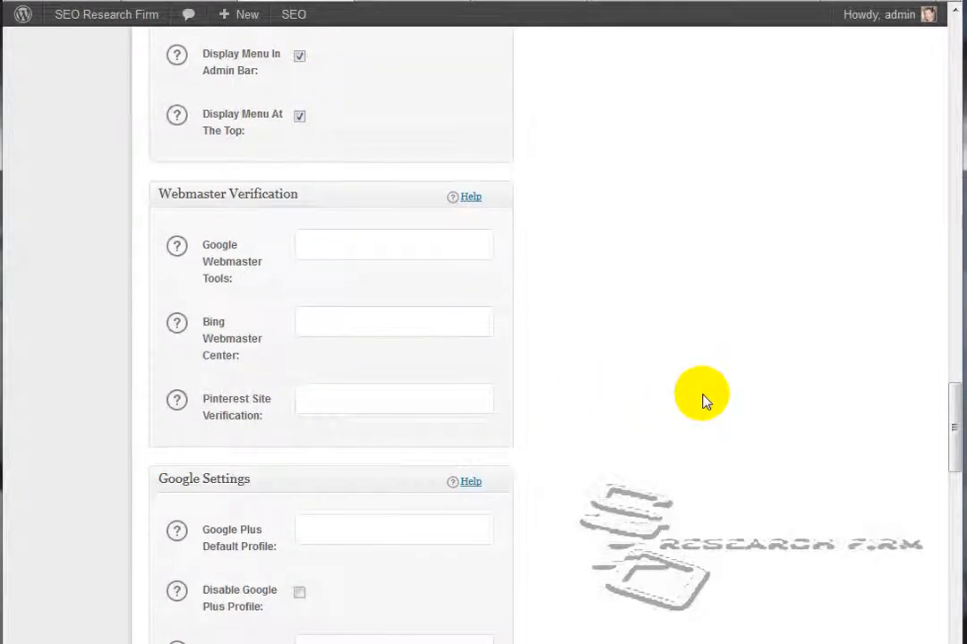
{"action": "scroll", "coordinate": [703, 396], "scroll_direction": "down", "scroll_amount": 2}
{"action": "scroll", "coordinate": [881, 313], "scroll_direction": "up", "scroll_amount": 1}
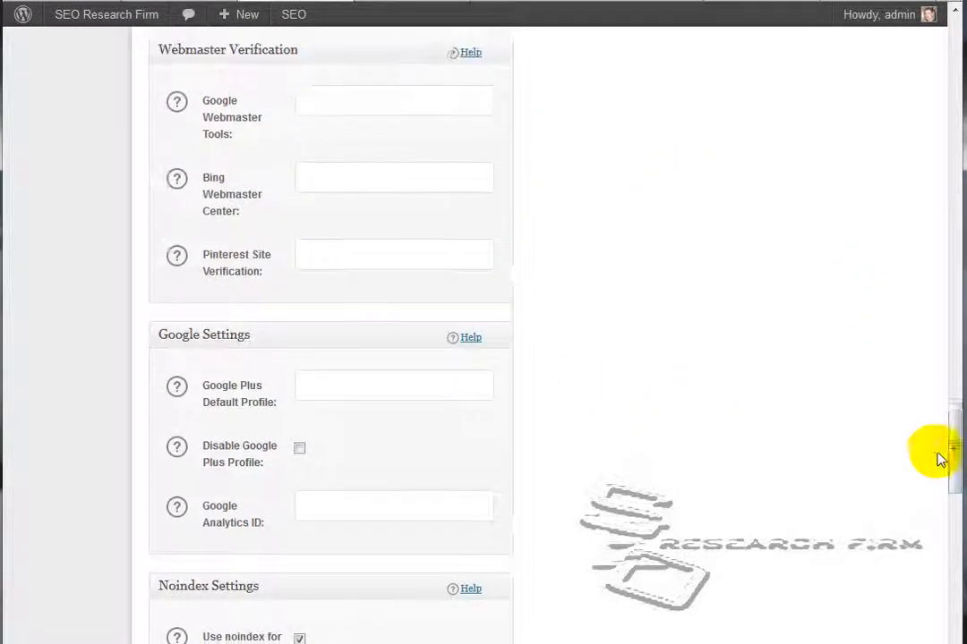
{"action": "left_click_drag", "start_coordinate": [954, 435], "coordinate": [954, 475]}
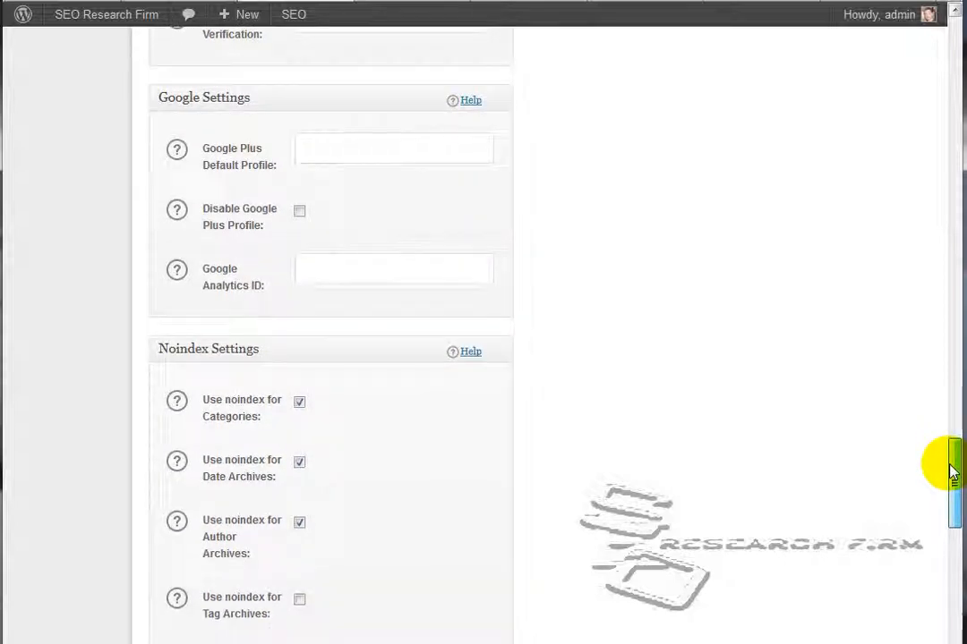
{"action": "left_click_drag", "start_coordinate": [956, 465], "coordinate": [957, 472]}
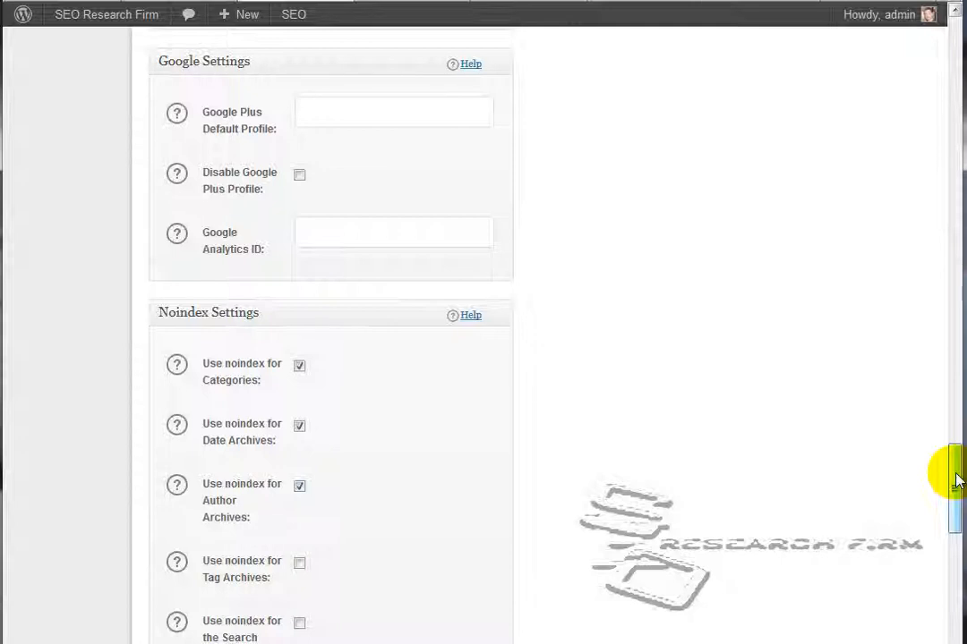
{"action": "left_click_drag", "start_coordinate": [956, 481], "coordinate": [956, 510]}
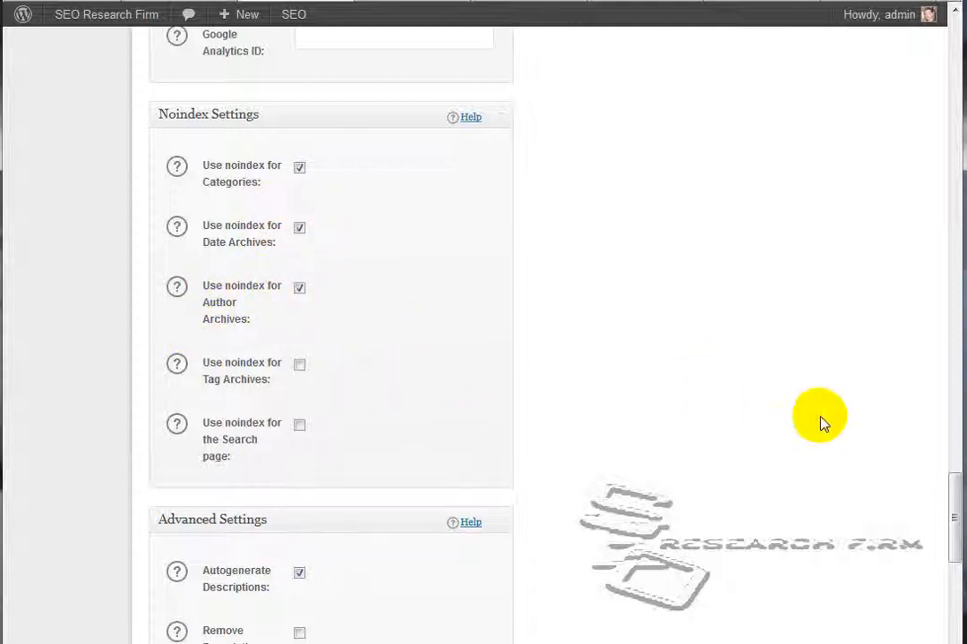
{"action": "left_click_drag", "start_coordinate": [949, 506], "coordinate": [951, 579]}
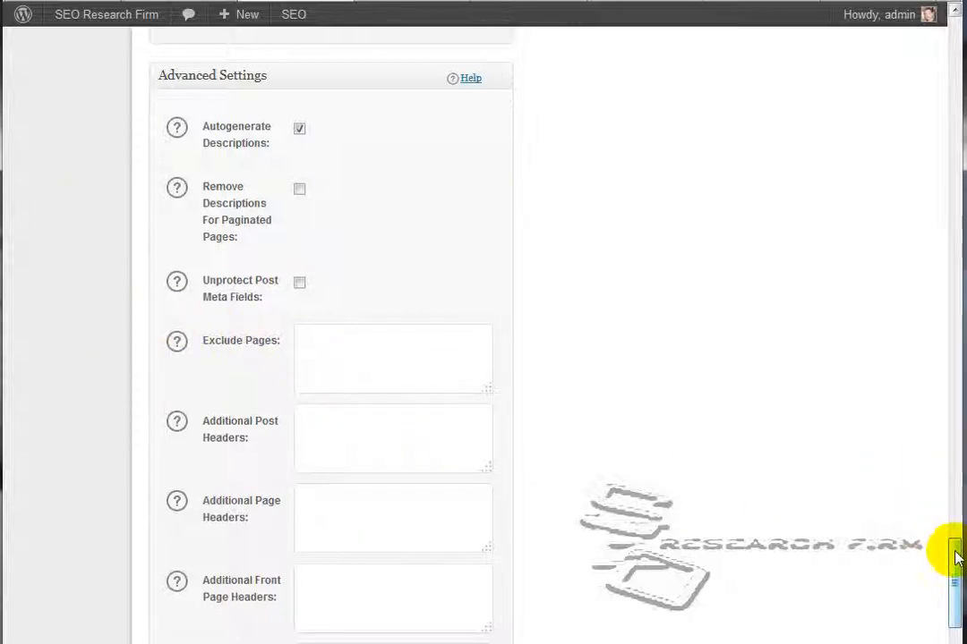
{"action": "left_click_drag", "start_coordinate": [954, 555], "coordinate": [951, 604]}
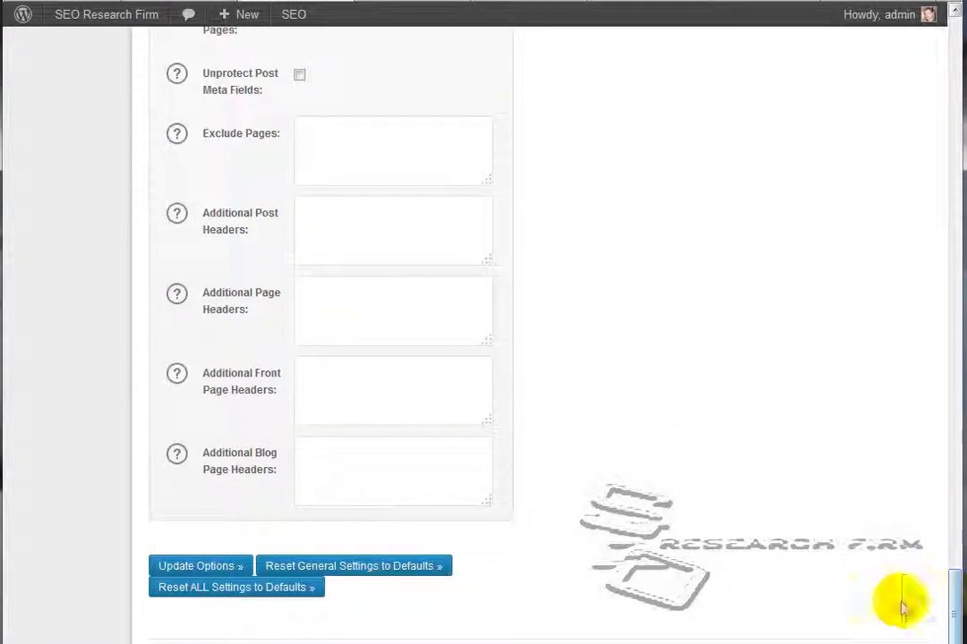
Save the changed All in One SEO Pack options after a last check of the Noindex and Advanced Settings
{"action": "scroll", "coordinate": [708, 389], "scroll_direction": "up", "scroll_amount": 1}
{"action": "scroll", "coordinate": [708, 388], "scroll_direction": "up", "scroll_amount": 6}
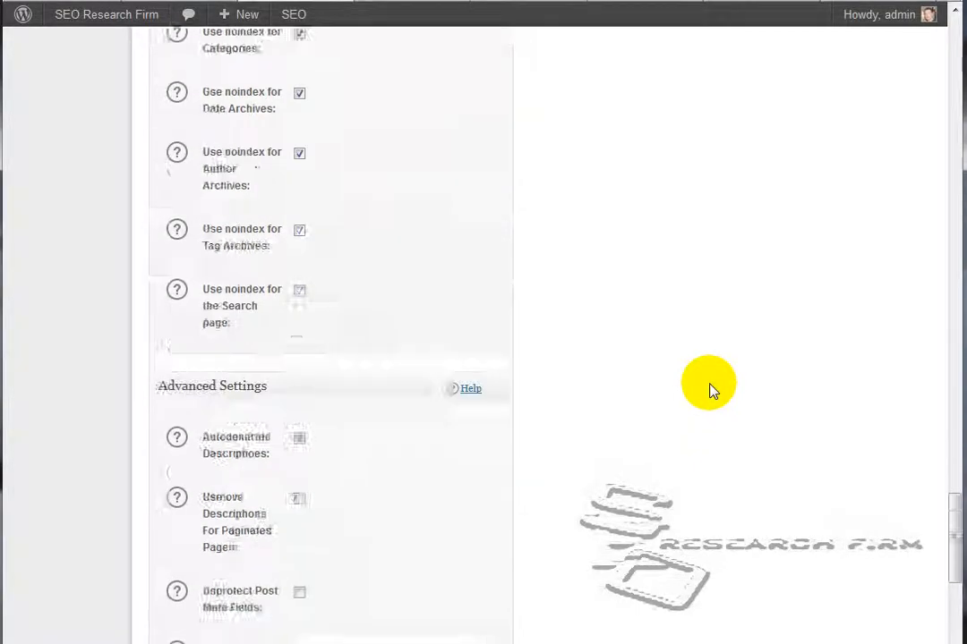
{"action": "scroll", "coordinate": [708, 388], "scroll_direction": "down", "scroll_amount": 5}
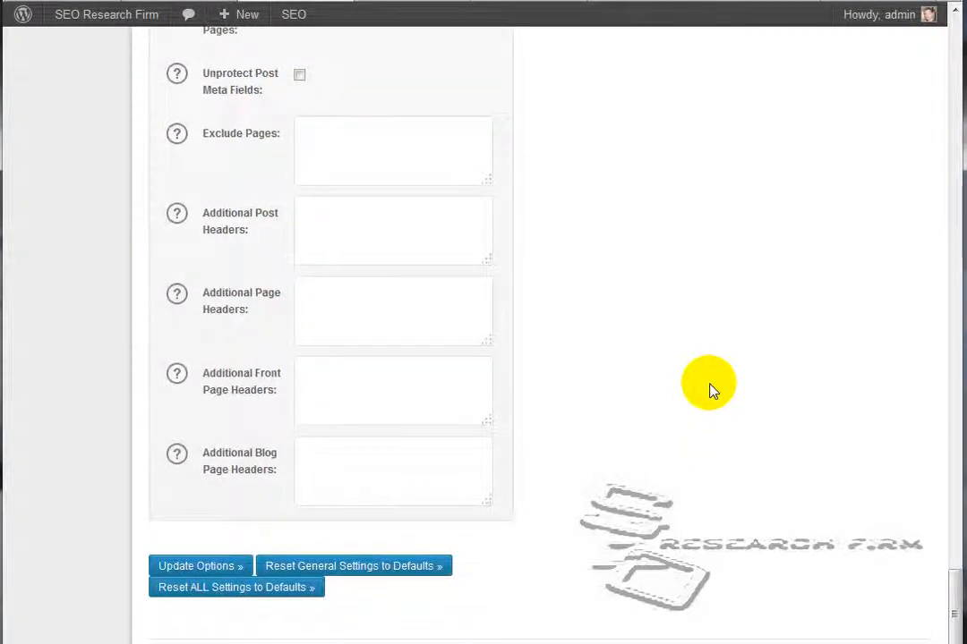
{"action": "left_click", "coordinate": [200, 566]}
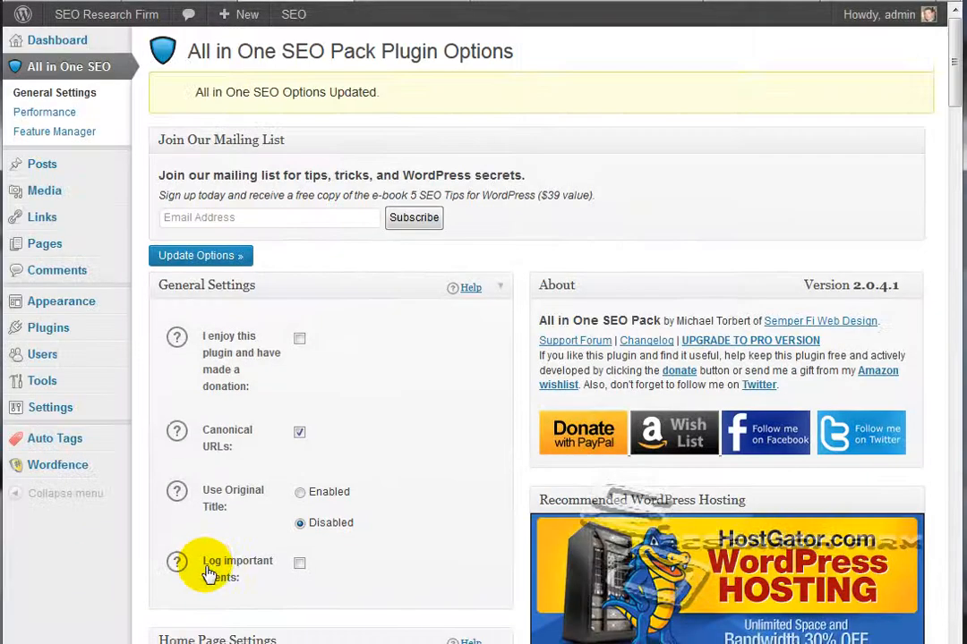